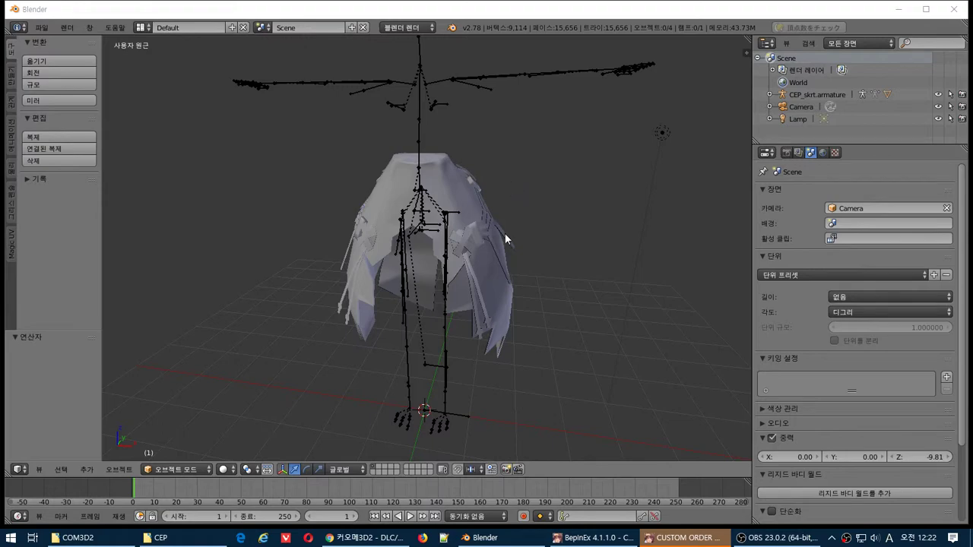
Switch to Notepad++, dock its window to one half of the screen and write the note "원래 모드"
click(443, 537)
drag(273, 80, 972, 106)
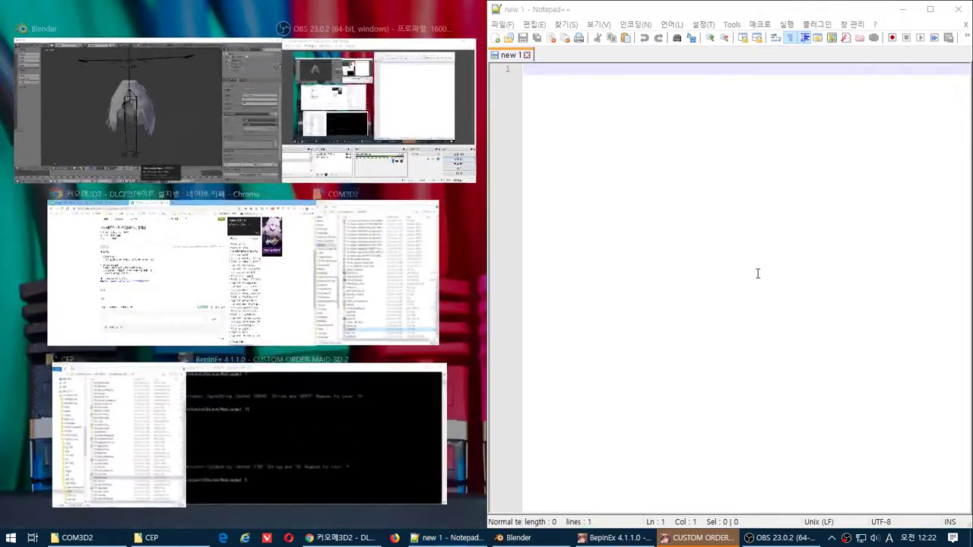
click(758, 269)
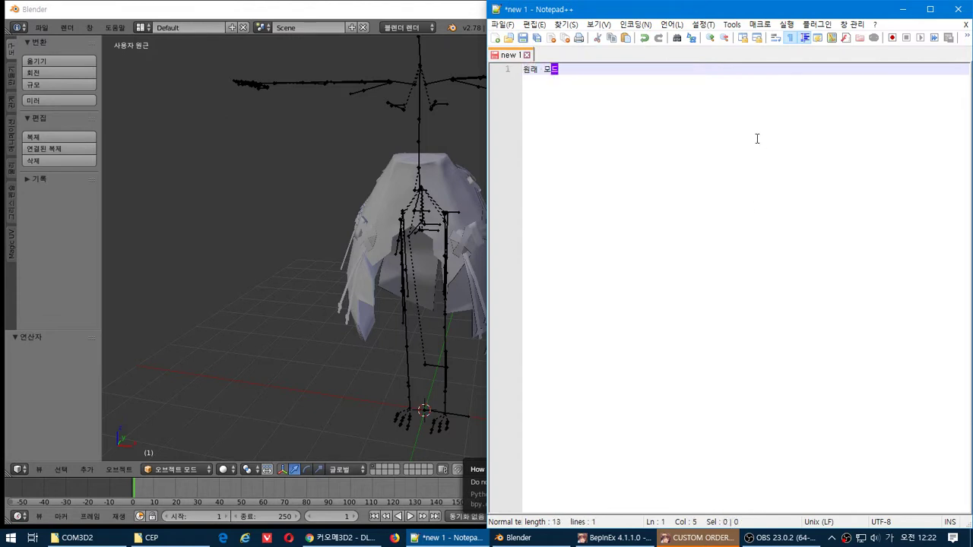
Select the CEP_skrt mesh in Blender, switch it to Weight Paint mode and examine the weights of its vertex groups
right_click(444, 204)
click(198, 487)
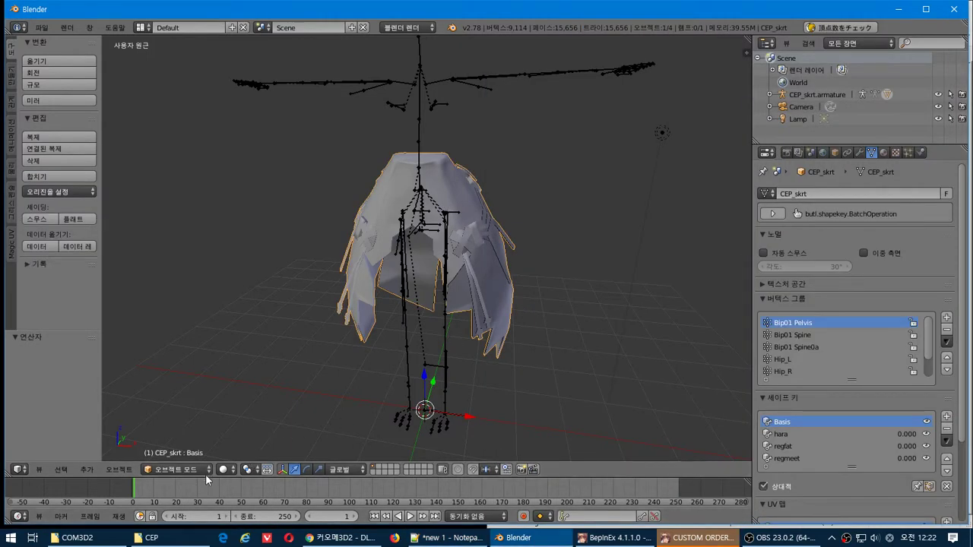
click(193, 468)
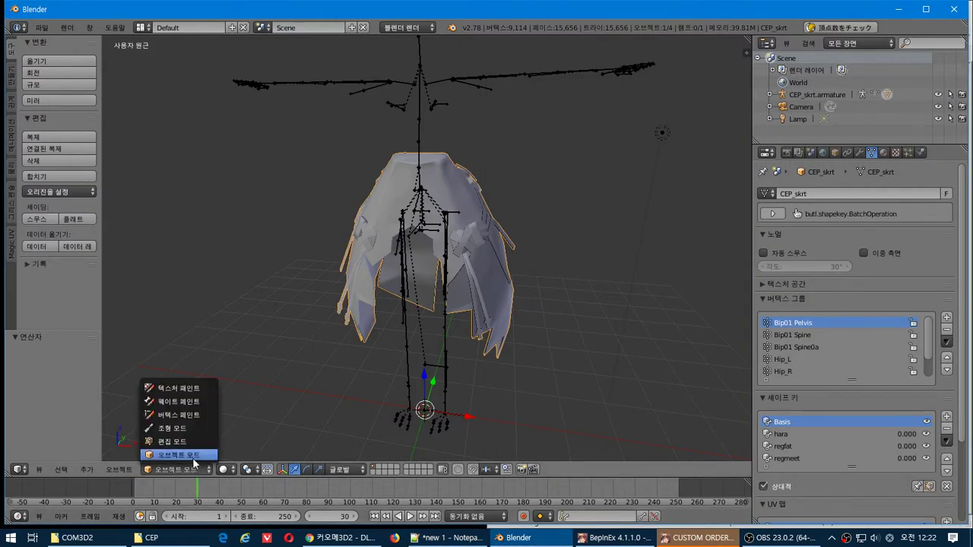
click(186, 401)
click(798, 335)
ctrl+scroll(835, 352, down, 5)
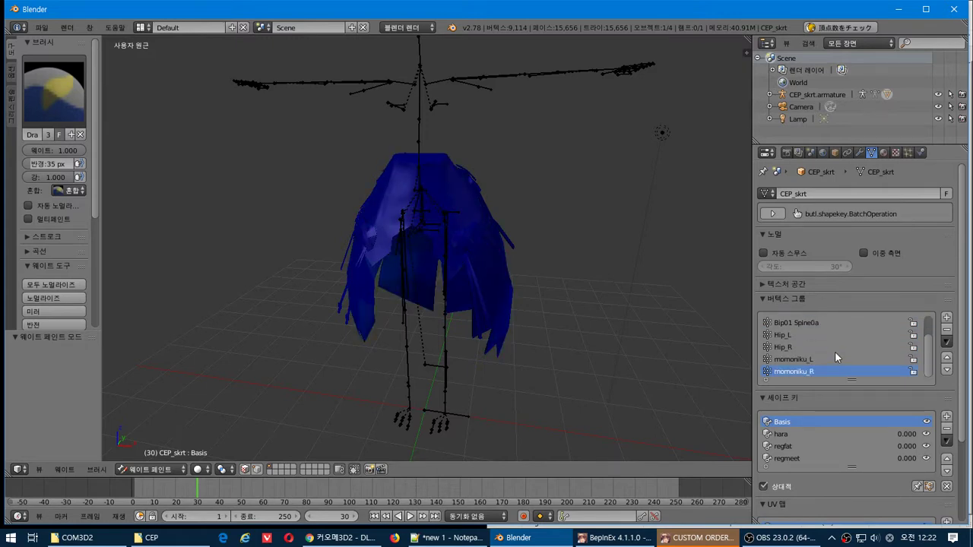
ctrl+scroll(834, 351, up, 6)
Add the line "웨이트를 내방식대로 수정할거" to the Notepad++ note
key(alt+Tab)
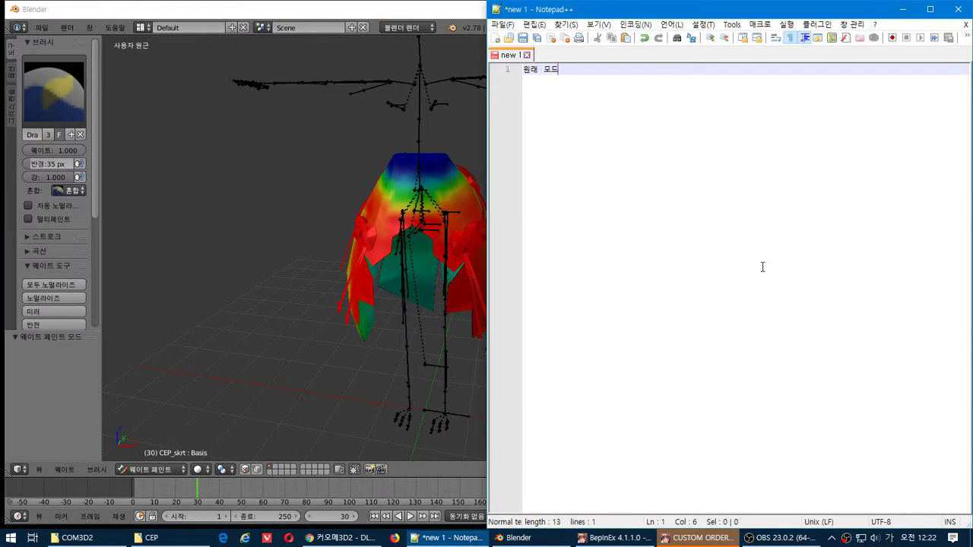
key(Return)
text(ㅇ)
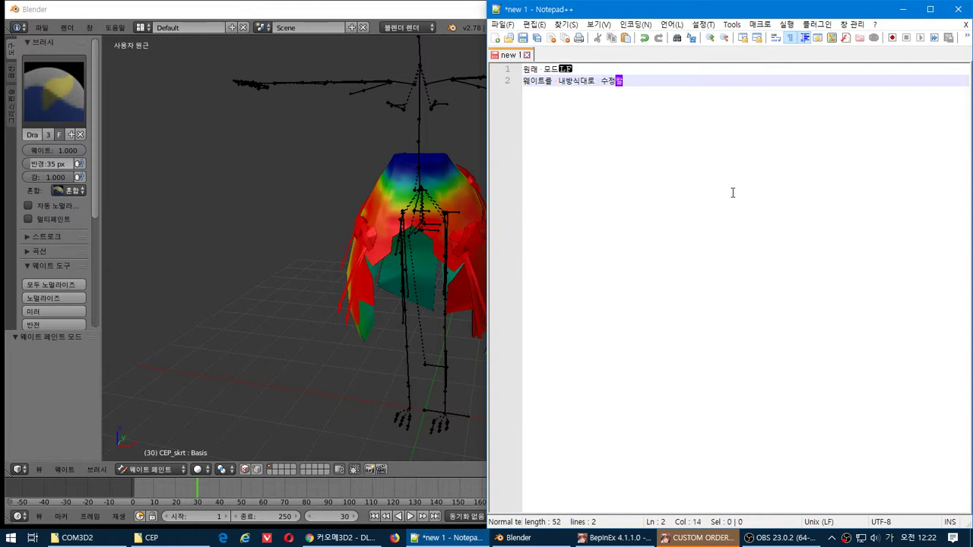
Import the CM3D2 model dress_cmo_004_skrt.model in Blender and move it beside CEP_skrt by about X -3.1, Y -0.6, Z 0.1
click(693, 537)
key(alt+Tab)
key(alt+Tab)
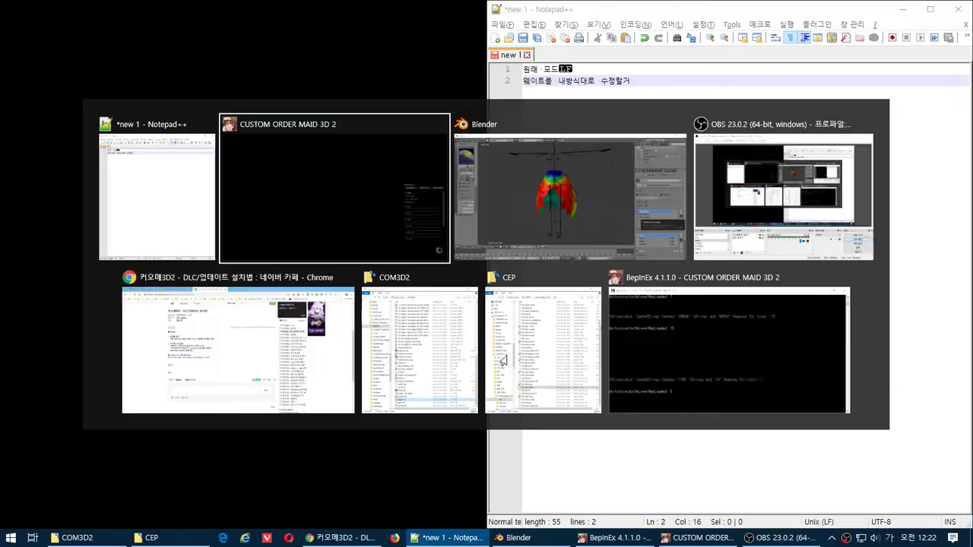
key(alt+Tab)
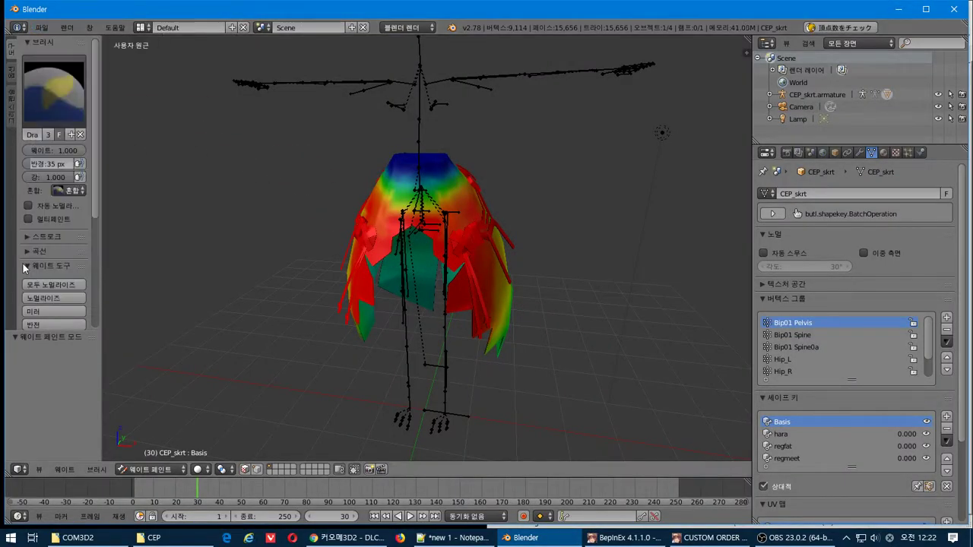
click(41, 27)
mouse_move(82, 248)
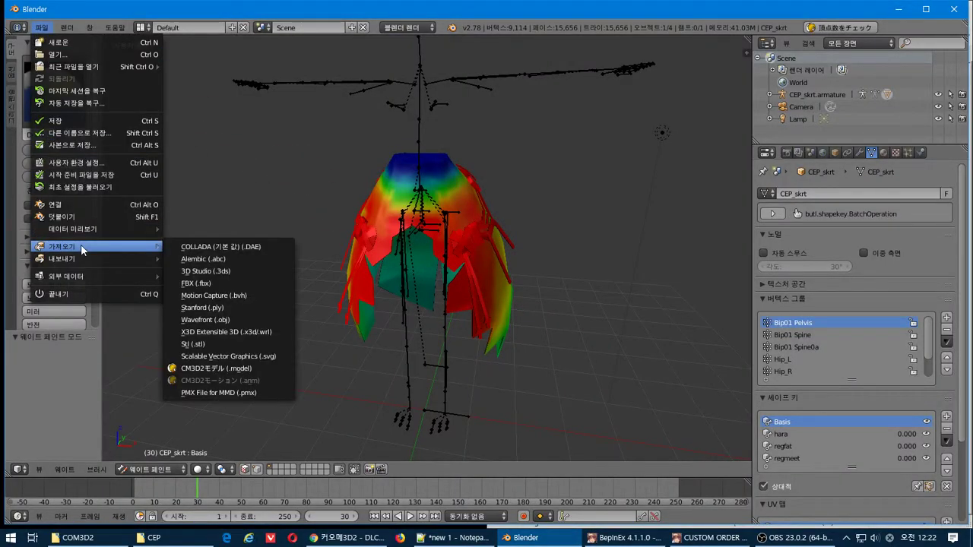
click(251, 370)
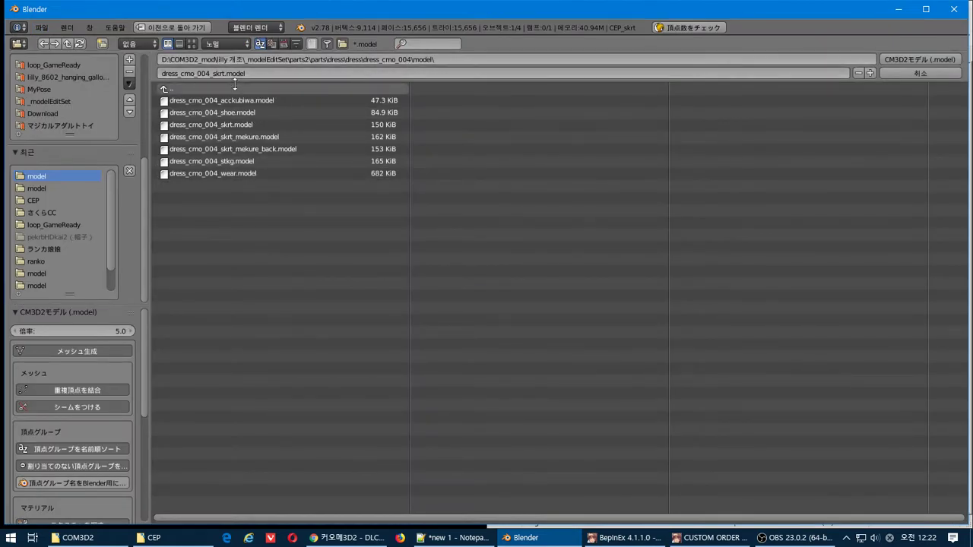
click(231, 125)
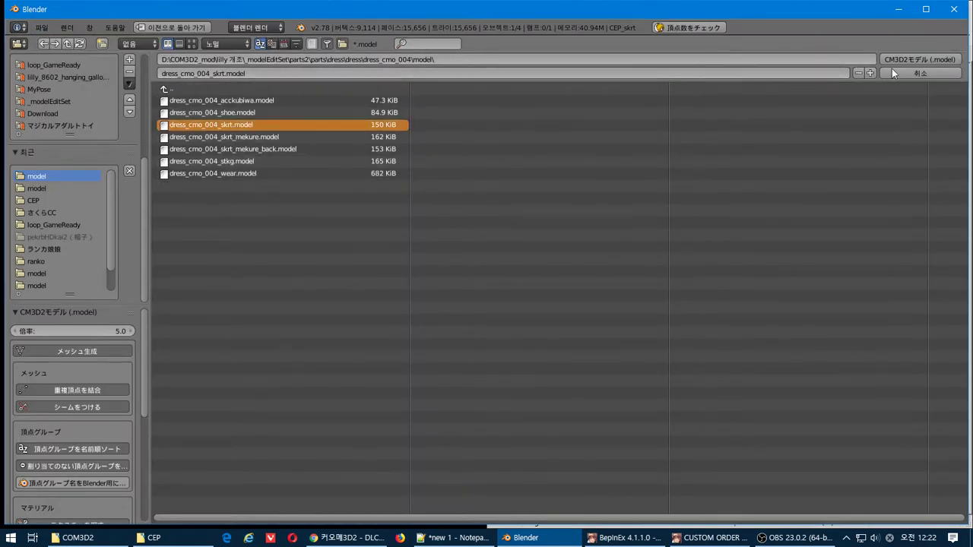
click(916, 64)
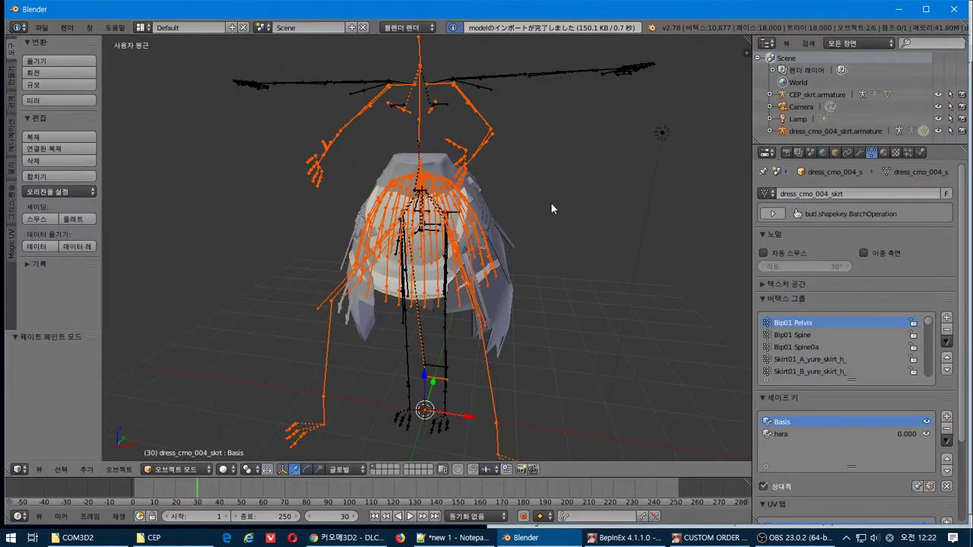
key(g)
click(297, 266)
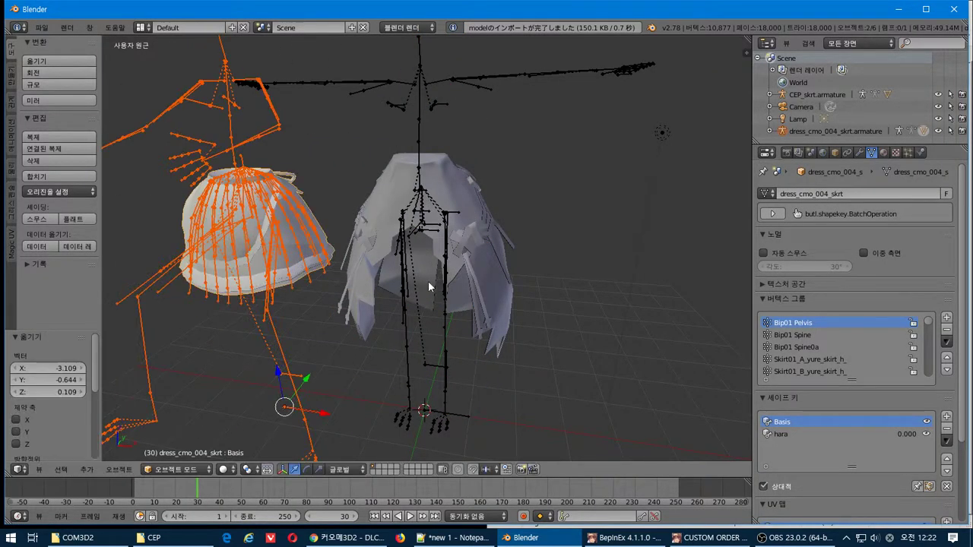
Add the line "적당한 본을 찾아놓기" to the Notepad++ note
key(alt+Tab)
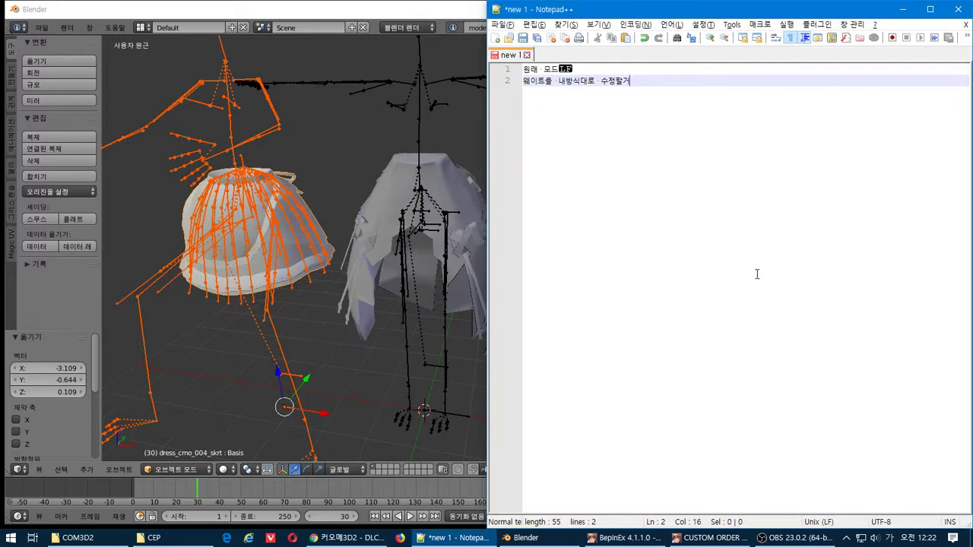
key(Return)
text(저)
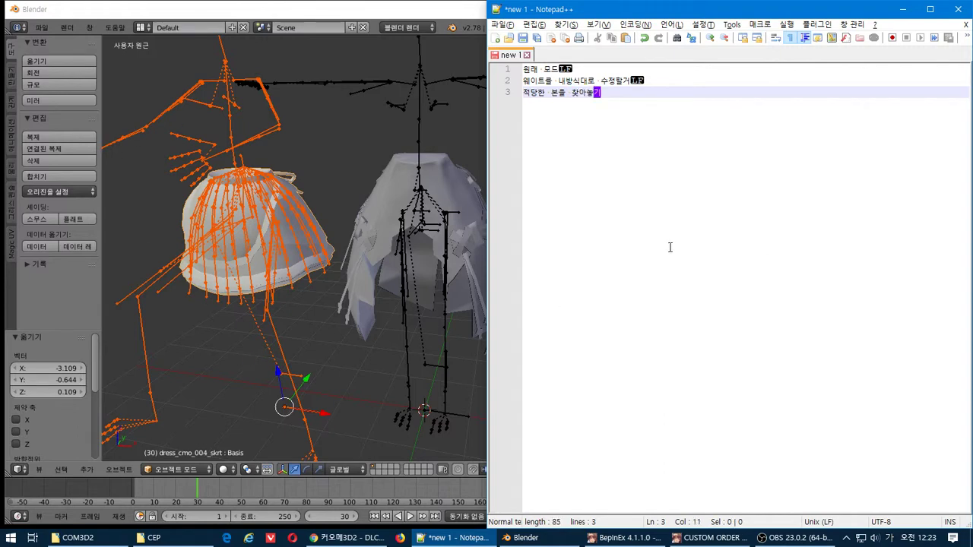
key(super)
click(689, 511)
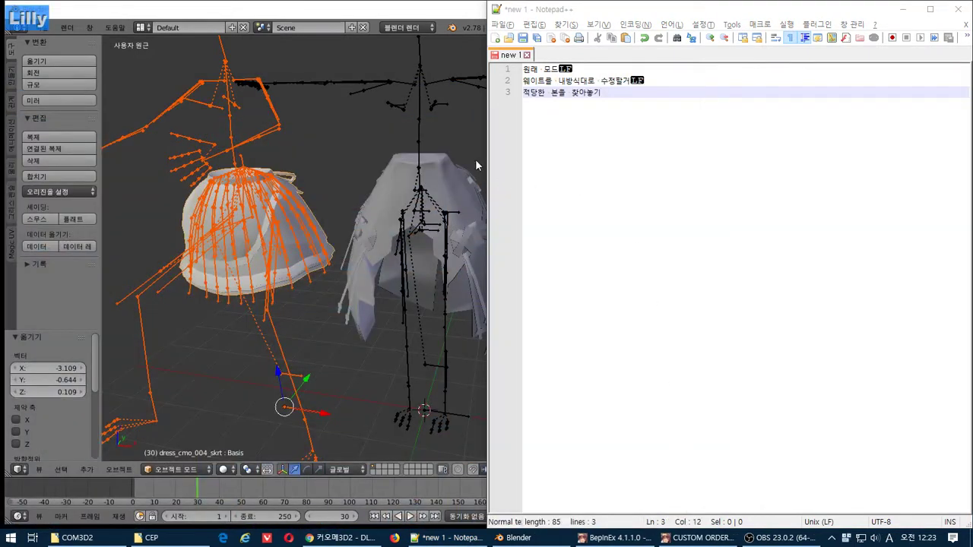
Undo the skirt's move and import in Blender, and import dress_cmo_004_skrt.model again, leaving it overlapping CEP_skrt
click(297, 5)
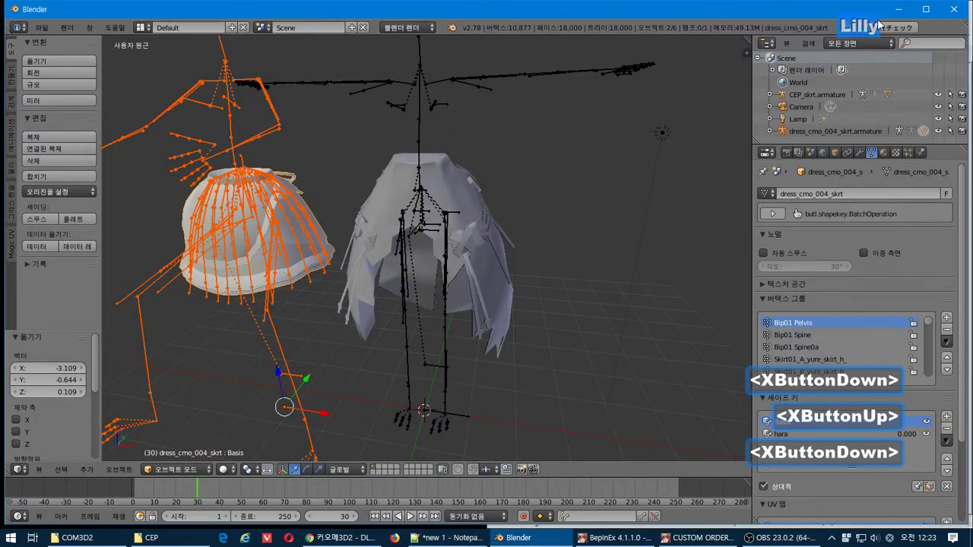
key(ctrl+z)
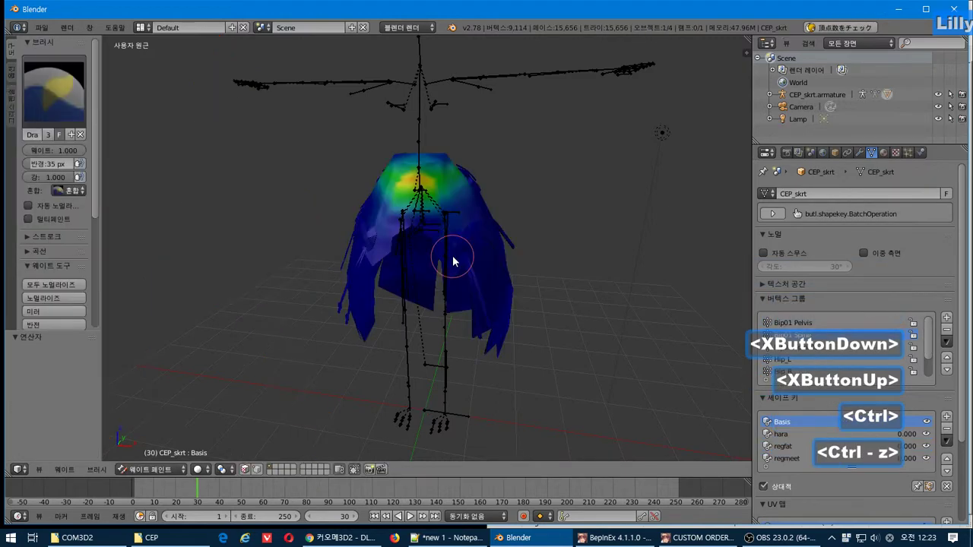
click(41, 27)
mouse_move(92, 246)
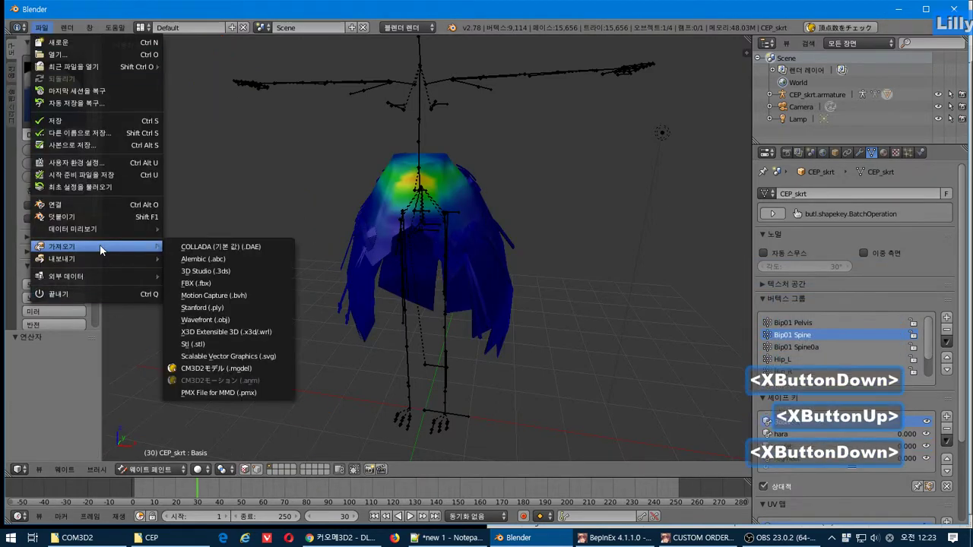
click(198, 369)
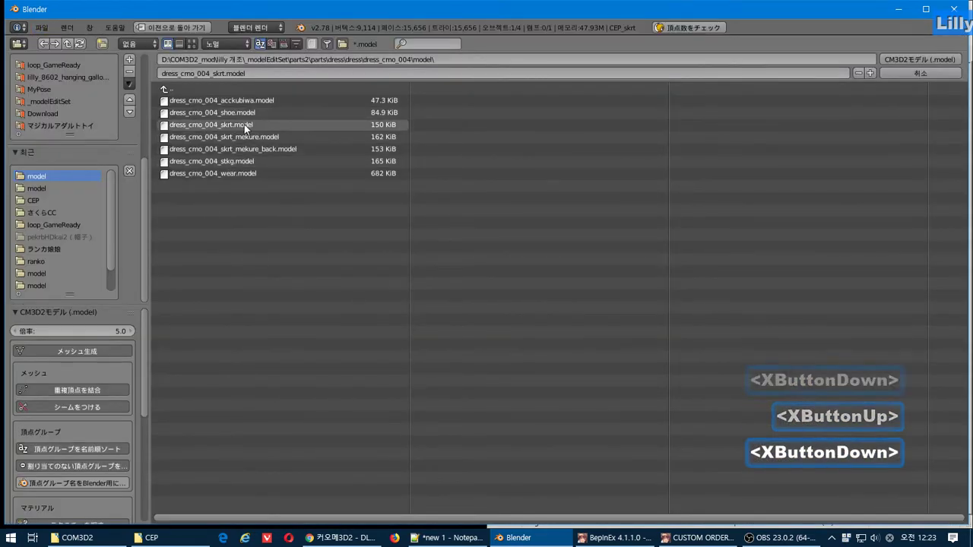
double_click(244, 124)
middle_drag(508, 258, 535, 211)
scroll(569, 231, up, 2)
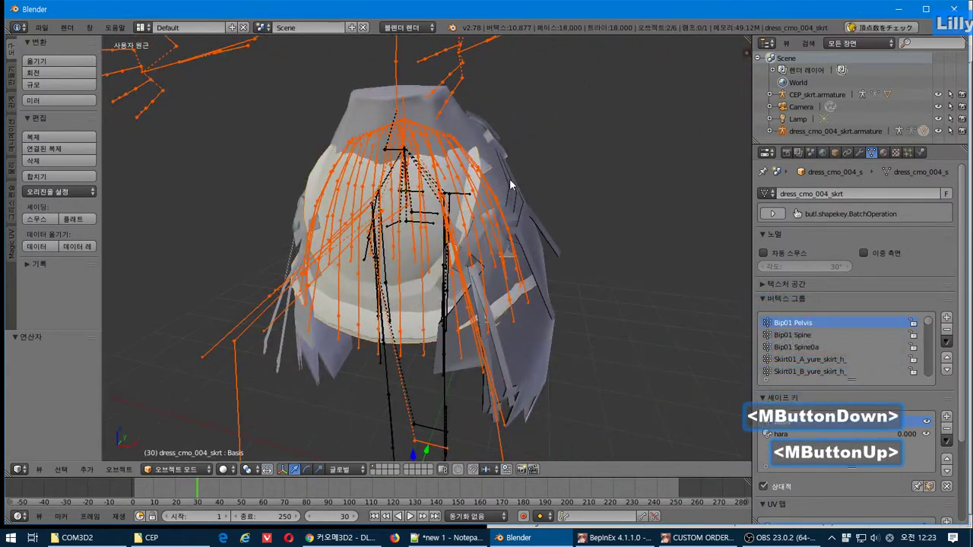
Add a fourth line "웨이트 복사" to the Notepad++ note
key(alt+Tab)
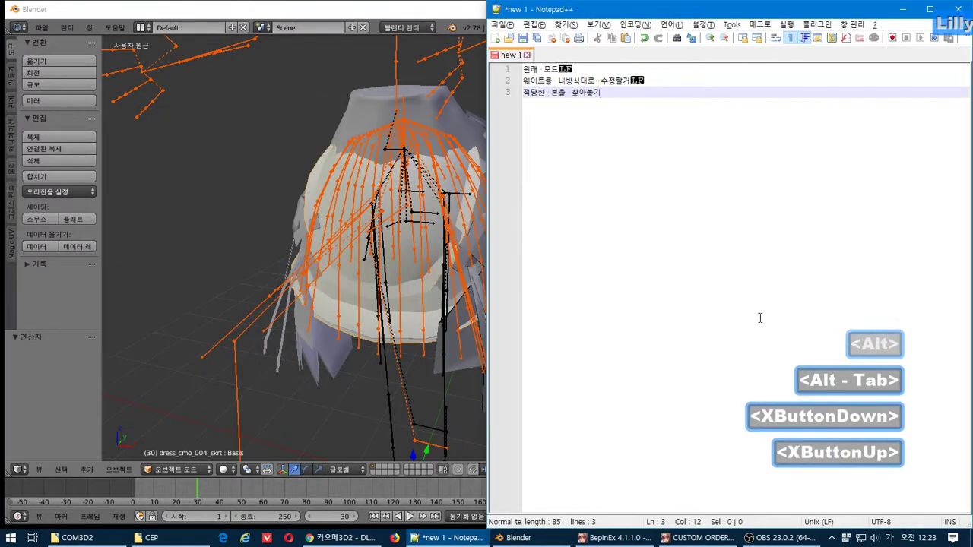
key(Return)
text(웨이)
text(트 복사)
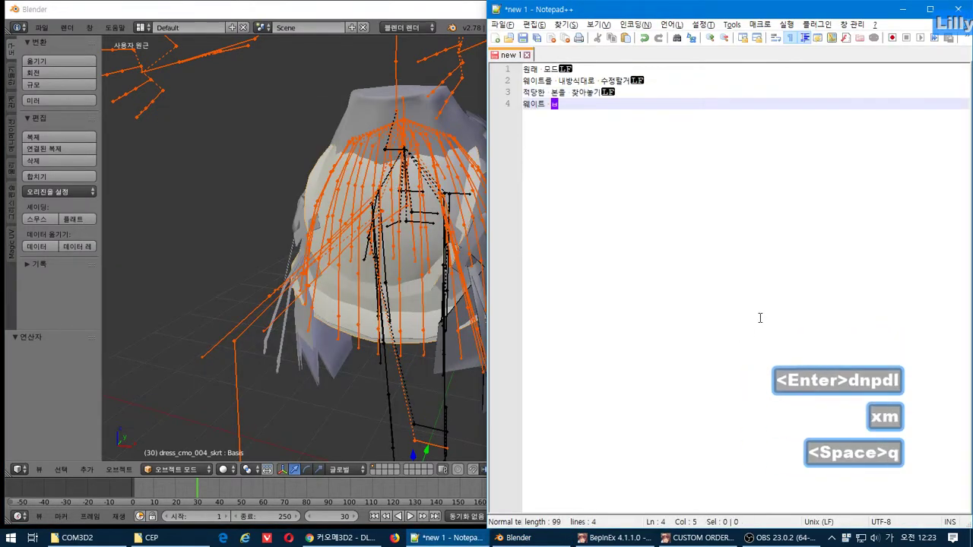
Copy the weights from dress_cmo_004_skrt to CEP_skrt in Blender with quick weight transfer, using the nearest vertex (가장 가까운 정점) as reference
click(479, 31)
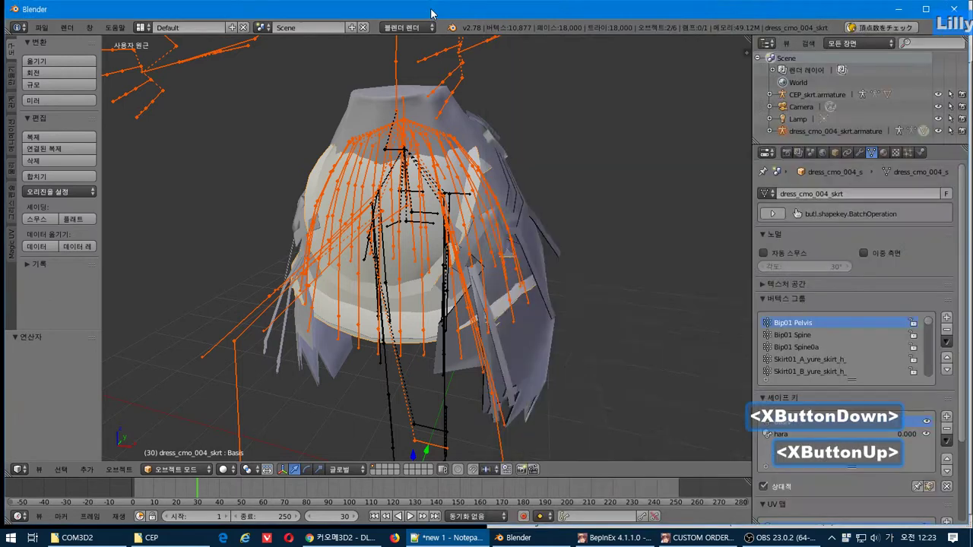
right_click(418, 310)
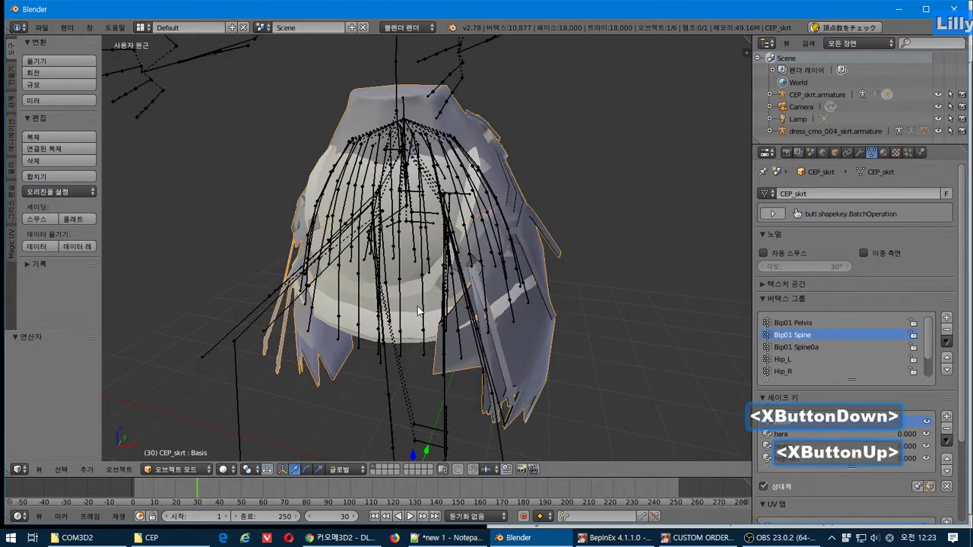
right_click(411, 339)
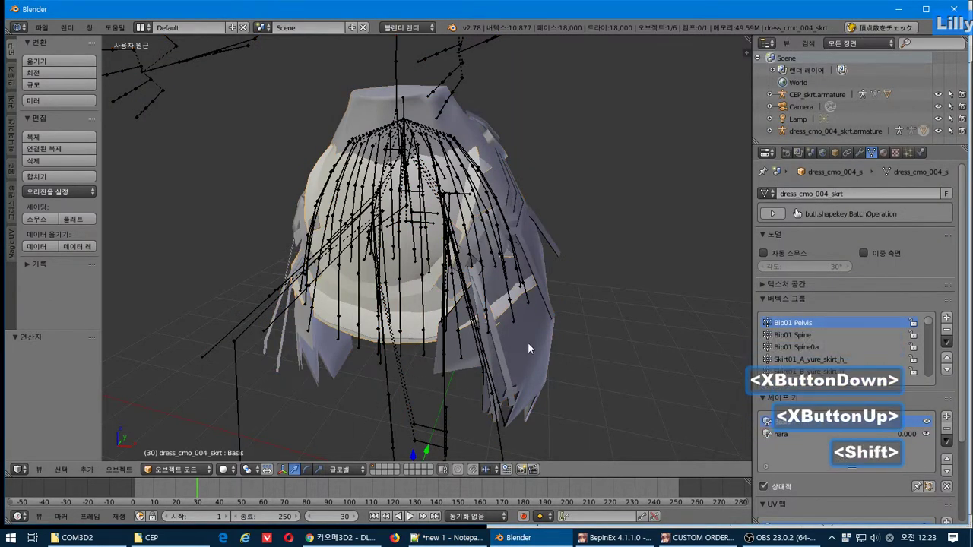
shift+right_click(532, 367)
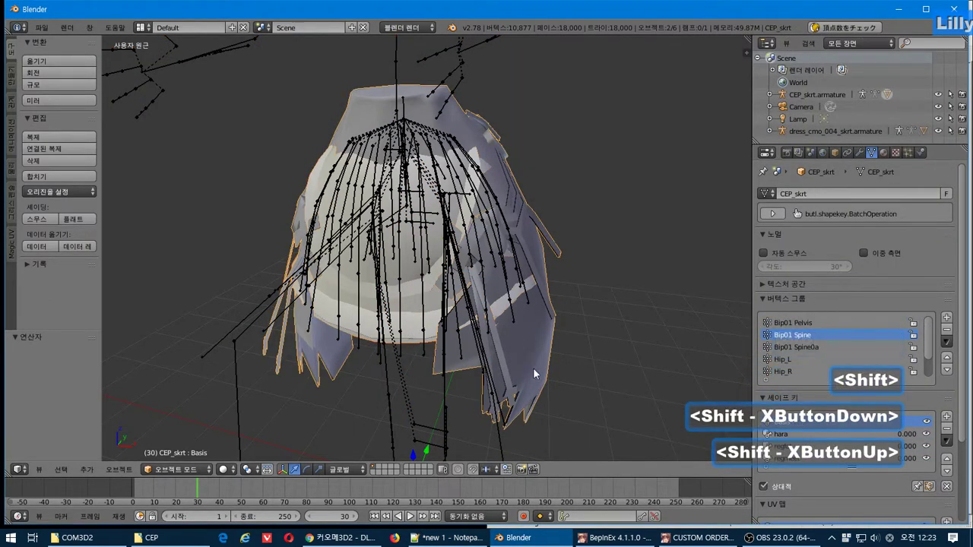
click(769, 130)
click(768, 95)
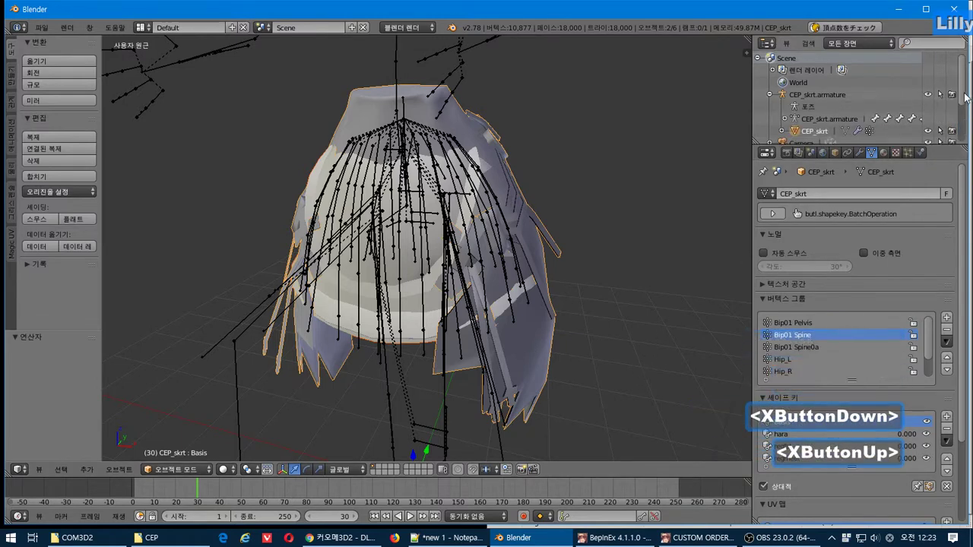
drag(964, 98, 964, 143)
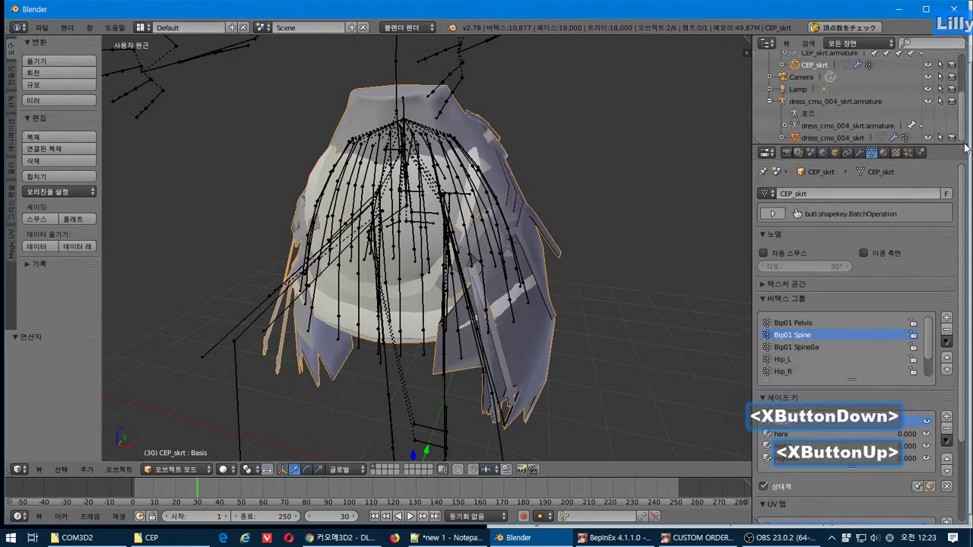
click(946, 342)
click(872, 158)
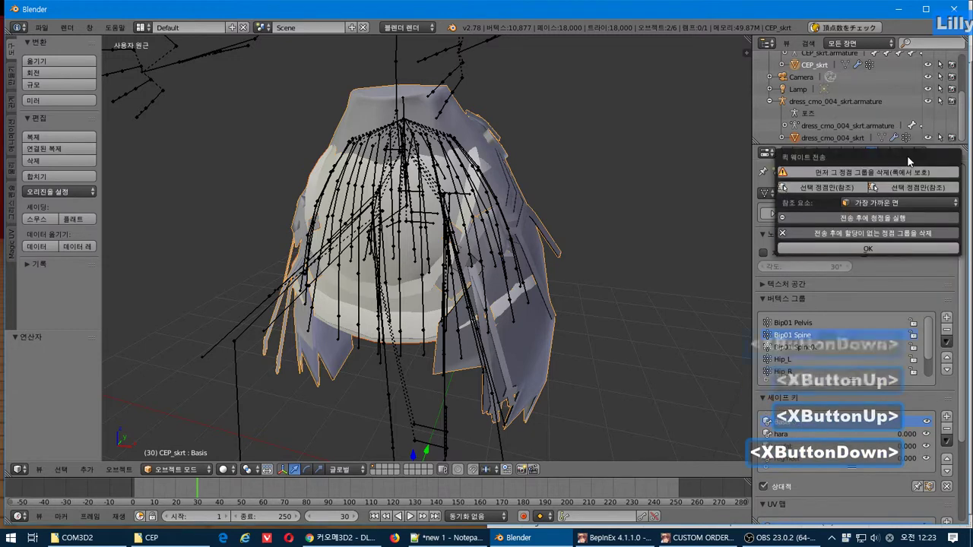
click(874, 203)
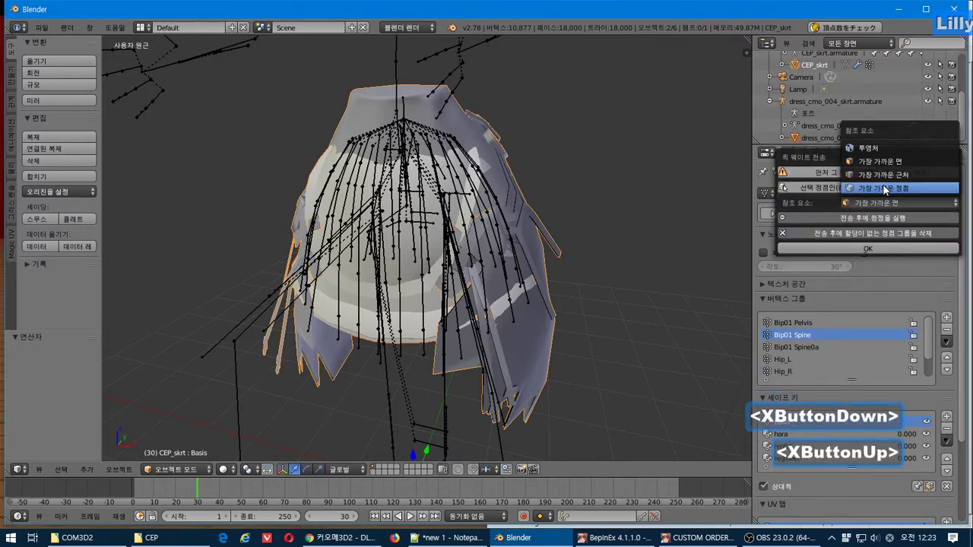
click(884, 188)
click(862, 251)
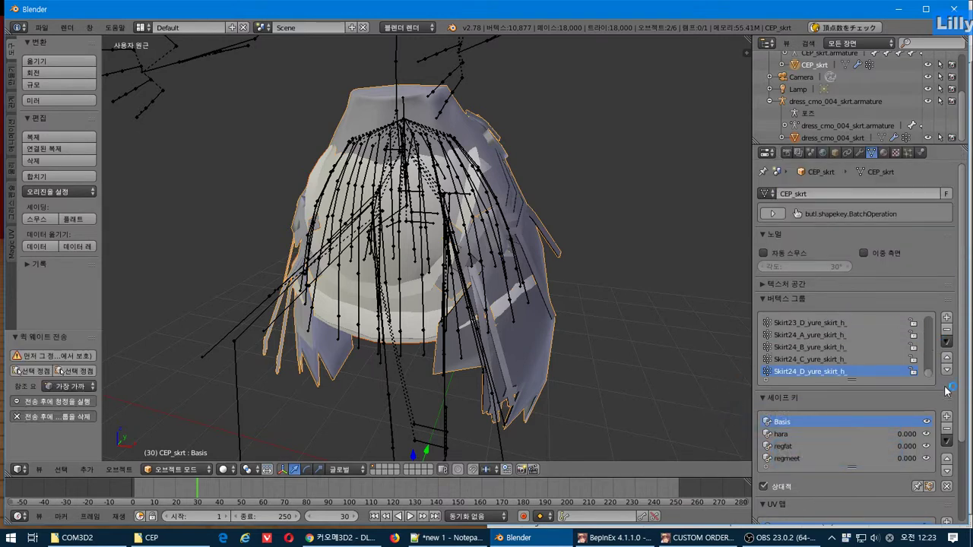
Inspect the transferred weights on CEP_skrt in Weight Paint mode, going through its vertex groups from the Skirt24 entries up to Bip01 Pelvis
drag(928, 372, 931, 313)
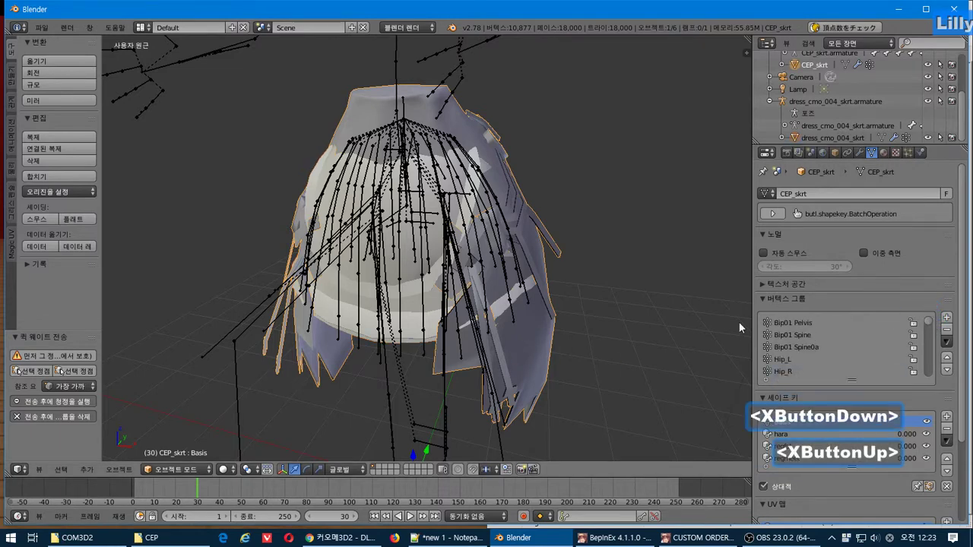
drag(929, 326, 932, 377)
click(176, 469)
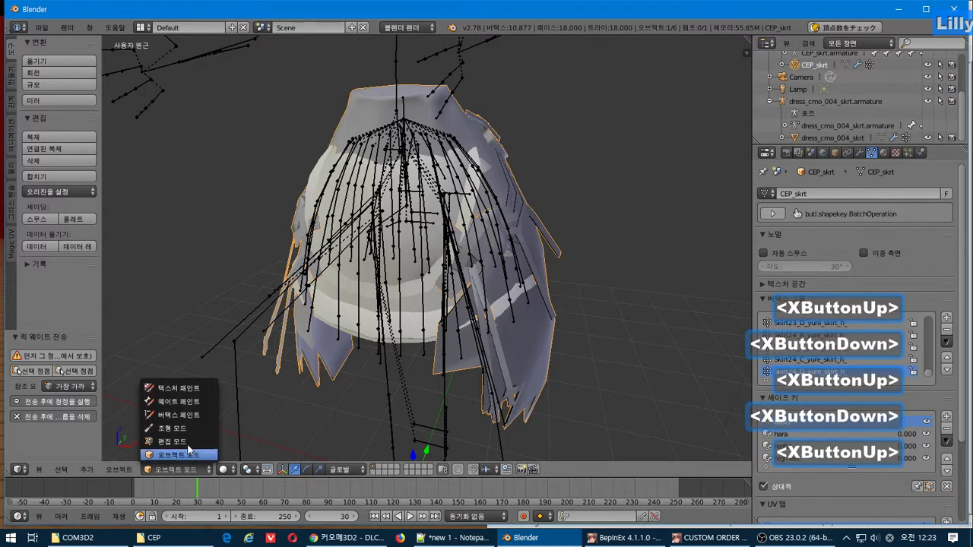
click(179, 402)
click(843, 354)
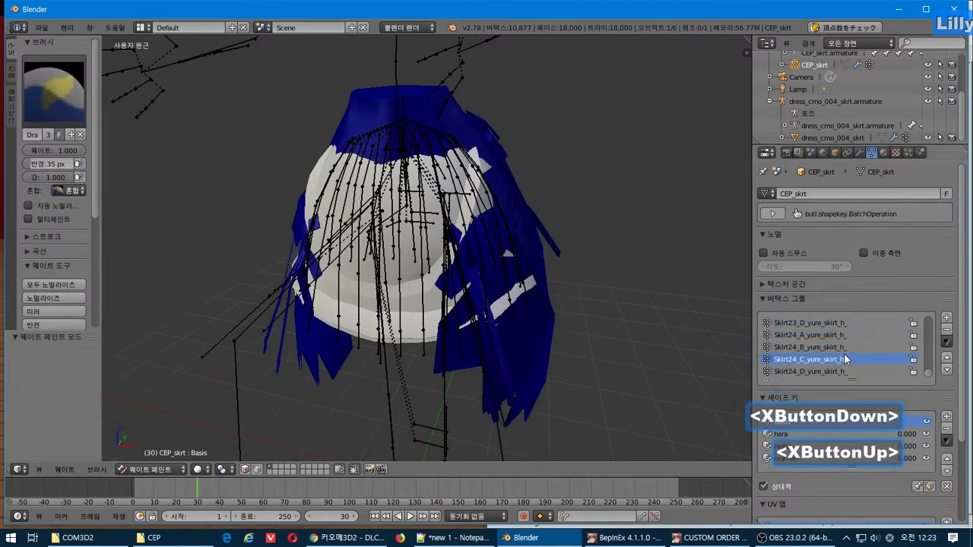
click(846, 349)
key(Up)
key(Up)
key(Up)
key(Up)
key(Up)
key(Up)
key(Up)
key(Up)
key(Up)
key(Up)
key(Up)
key(Up)
key(Up)
key(Up)
key(Up)
key(Up)
key(Up)
key(Up)
key(Up)
key(Up)
key(Up)
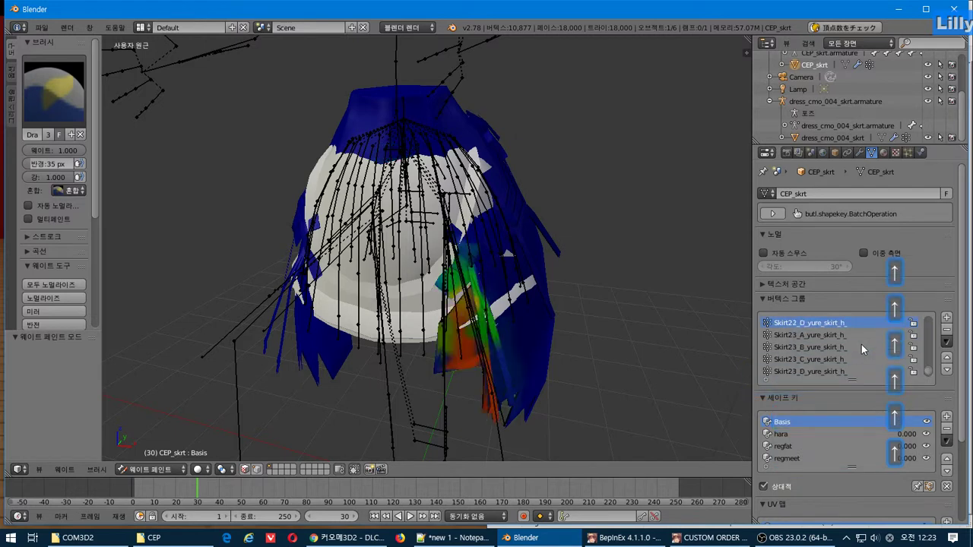
key(Up)
key(Up)
key(Up)
key(Up)
key(Up)
key(Up)
key(Up)
key(Up)
key(Up)
key(Up)
key(Up)
key(Up)
key(Up)
key(Up)
key(Up)
key(Up)
key(Up)
key(Up)
key(Up)
key(Up)
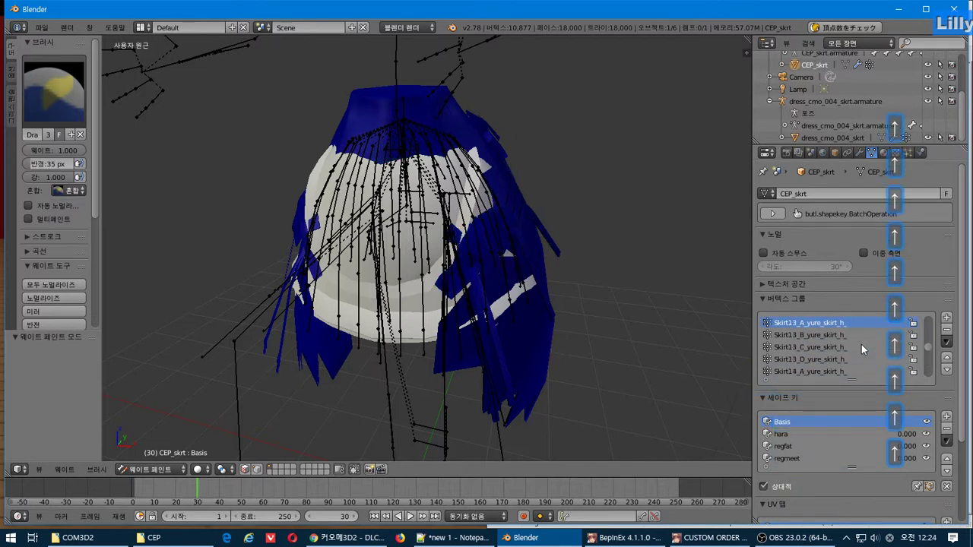
key(Up)
key(Up)
key(Up)
key(Up)
key(Up)
key(Up)
key(Up)
key(Up)
key(Up)
key(Up)
key(Up)
key(Up)
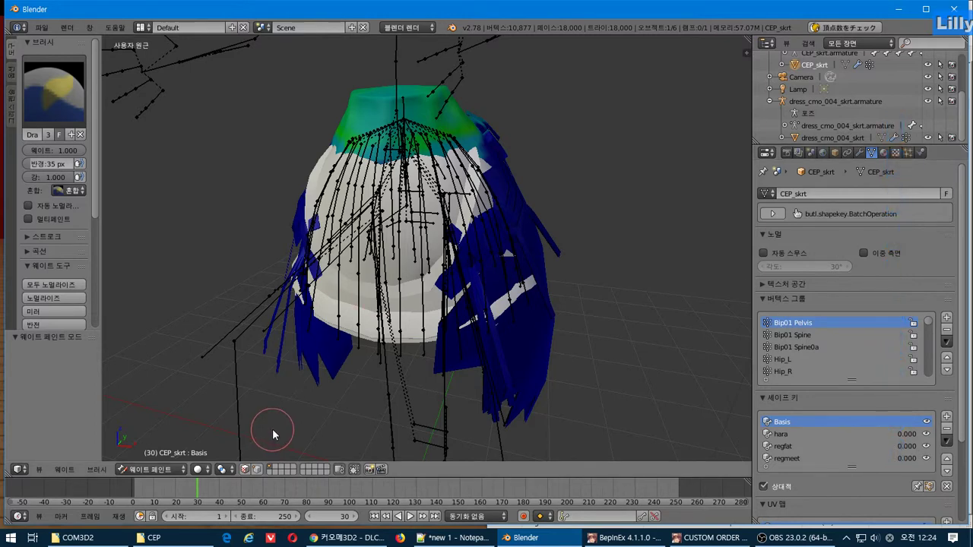
Parent CEP_skrt to dress_cmo_004_skrt.armature with the object (오브젝트) option, and return to Object mode
drag(820, 146, 827, 218)
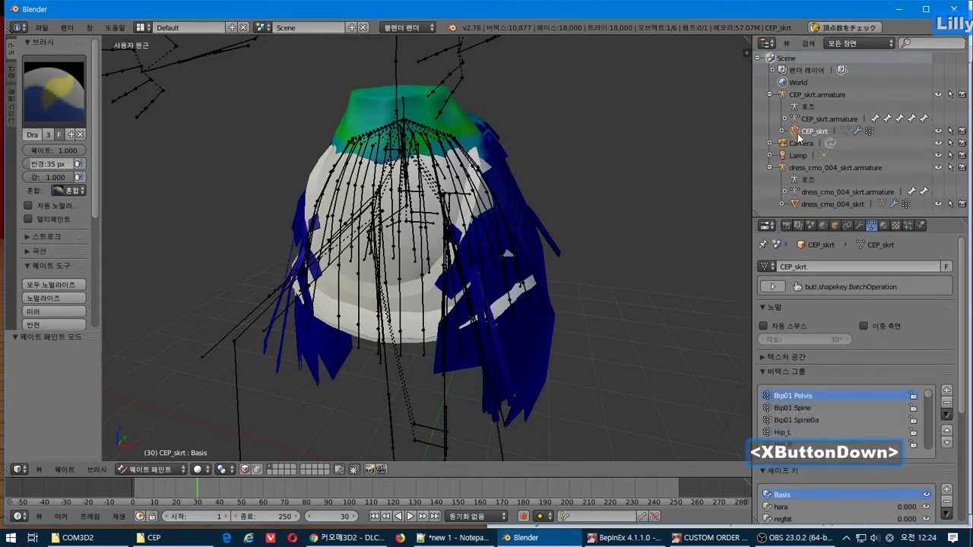
drag(804, 137, 797, 174)
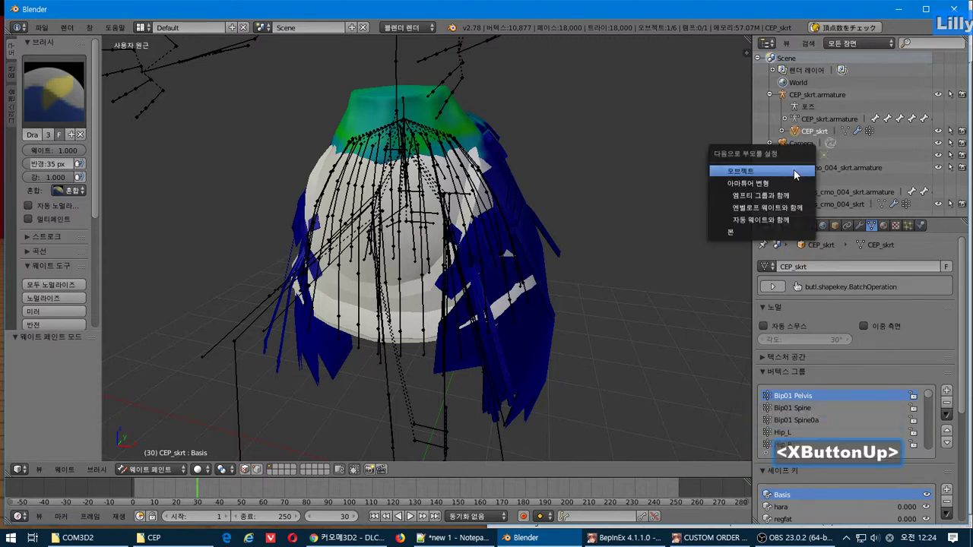
click(794, 175)
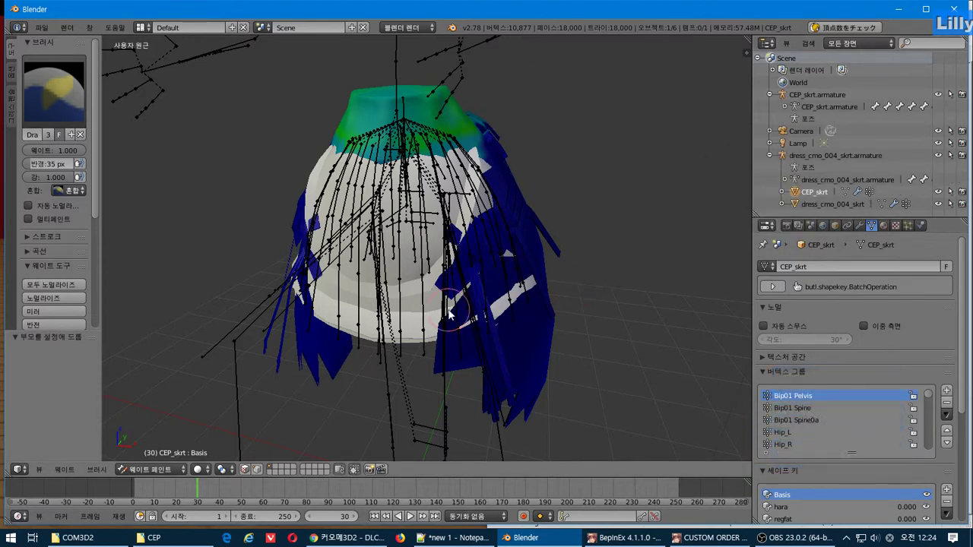
key(Tab)
key(Tab)
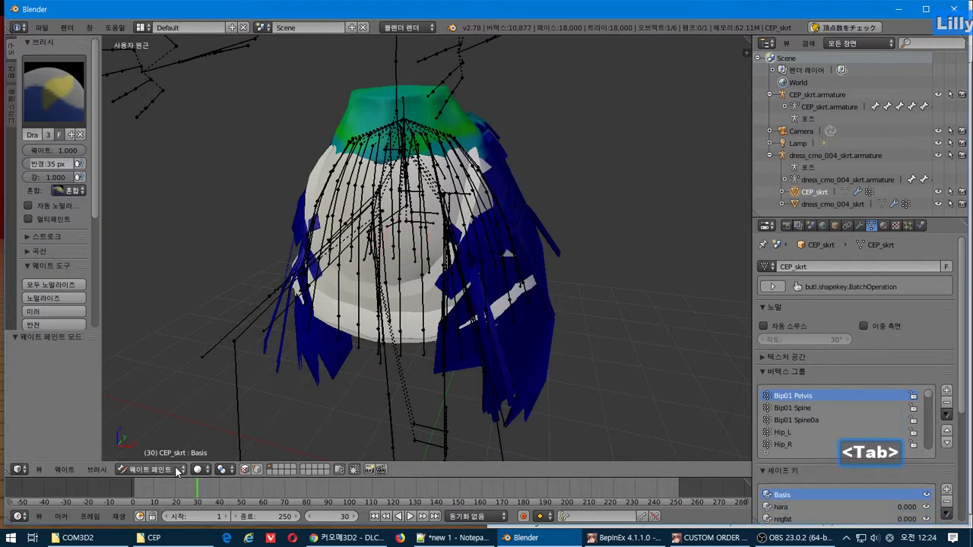
click(151, 469)
click(177, 454)
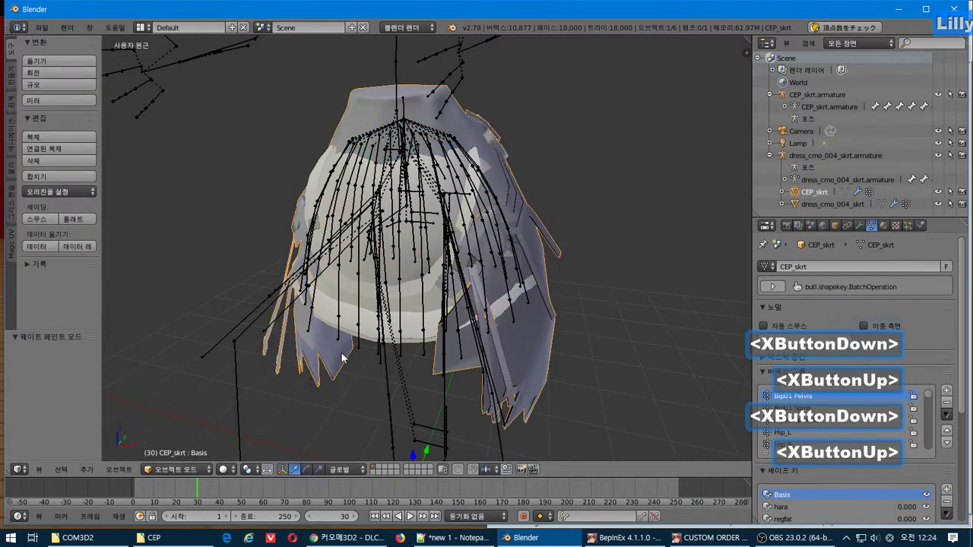
Switch to Notepad++ and add the line "본 정보 복사" at the end of the note
right_click(385, 372)
key(alt+Tab)
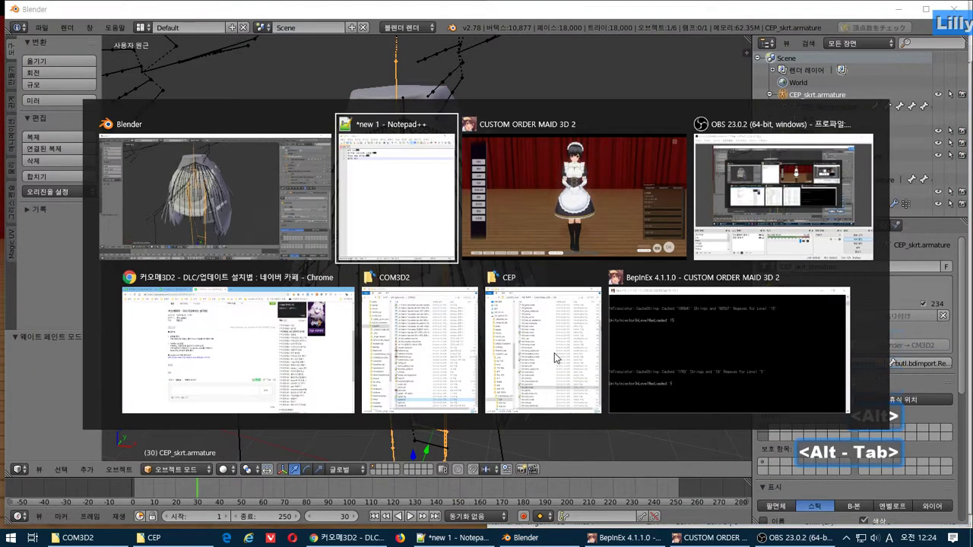
key(Return)
text(본)
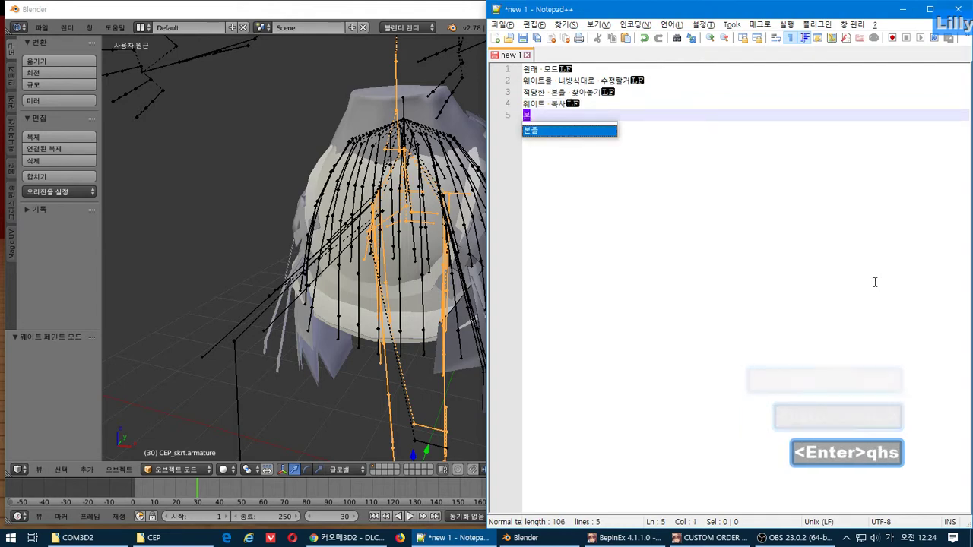
text( 정보 복사)
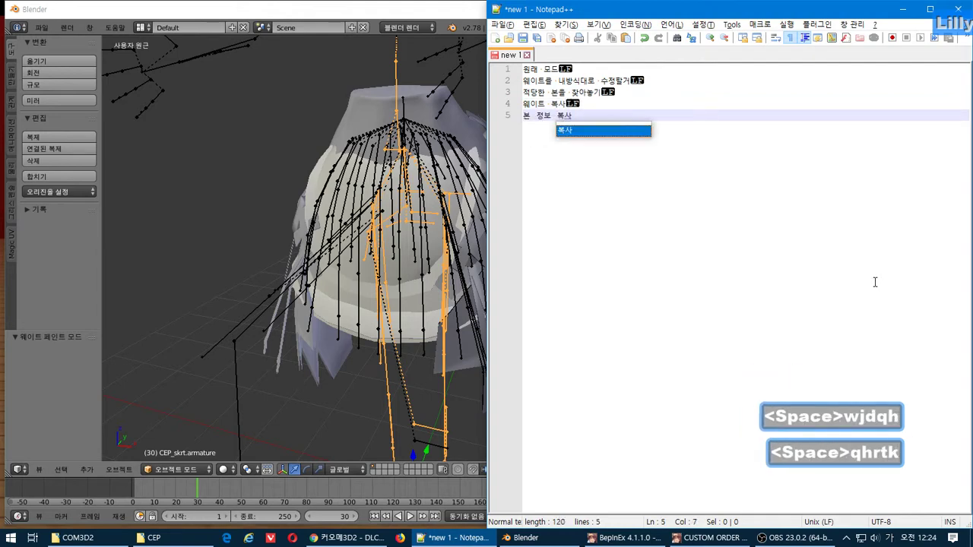
Switch back to Blender and delete the CEP_skrt.armature object
click(430, 11)
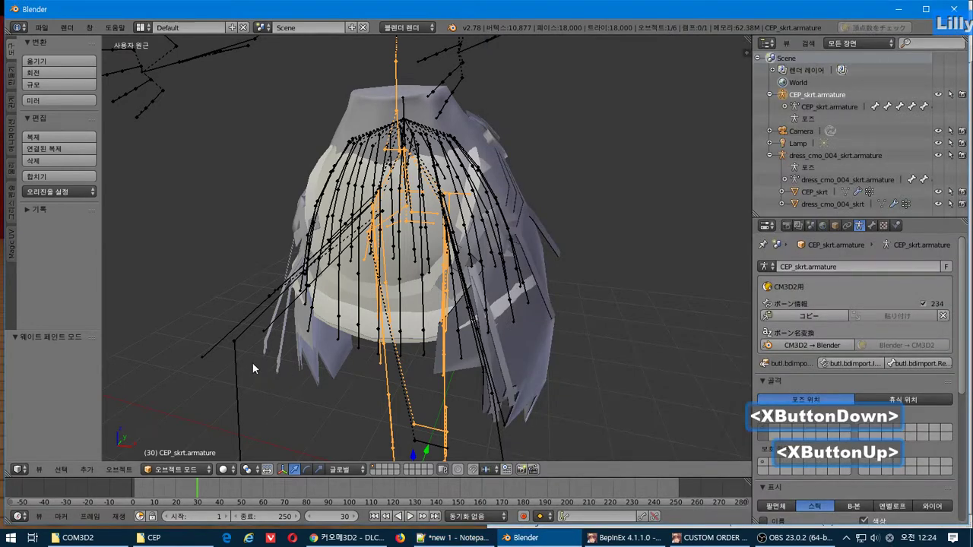
right_click(808, 101)
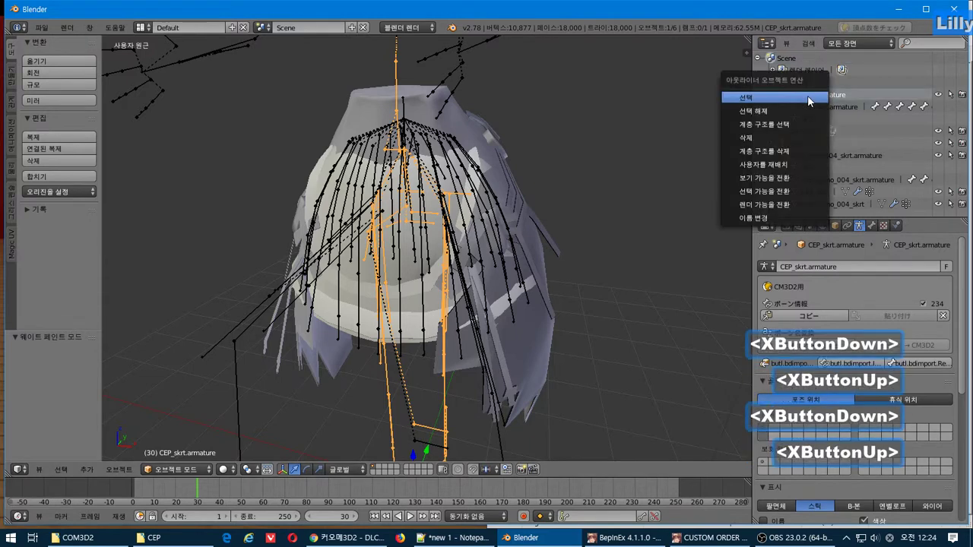
click(796, 138)
Copy the CM3D2 bone information from dress_cmo_004_skrt.armature and paste it into the object properties of CEP_skrt
click(815, 121)
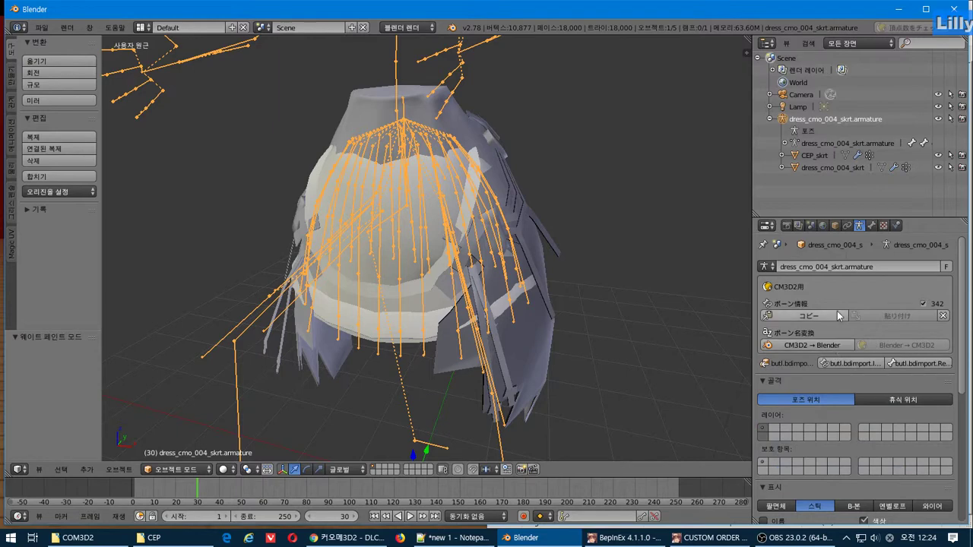
click(824, 314)
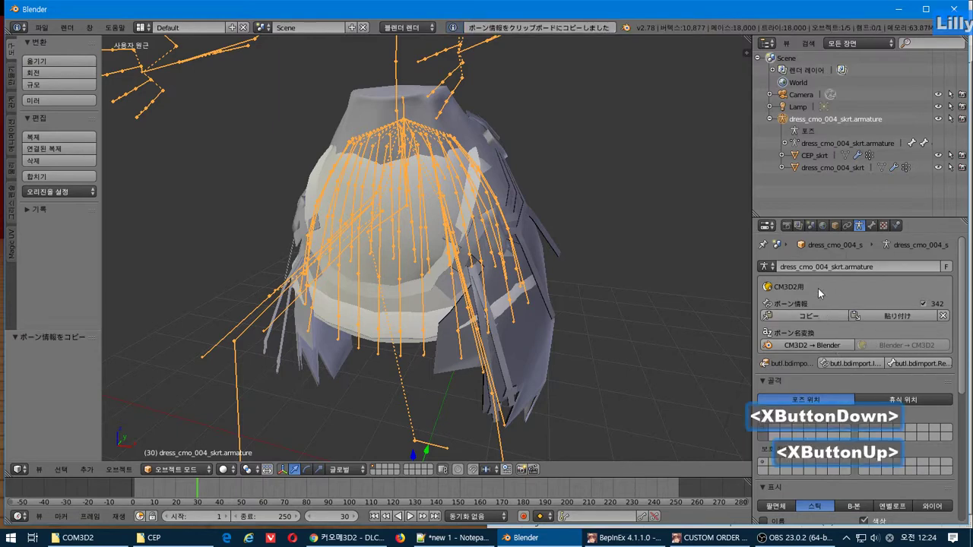
right_click(522, 363)
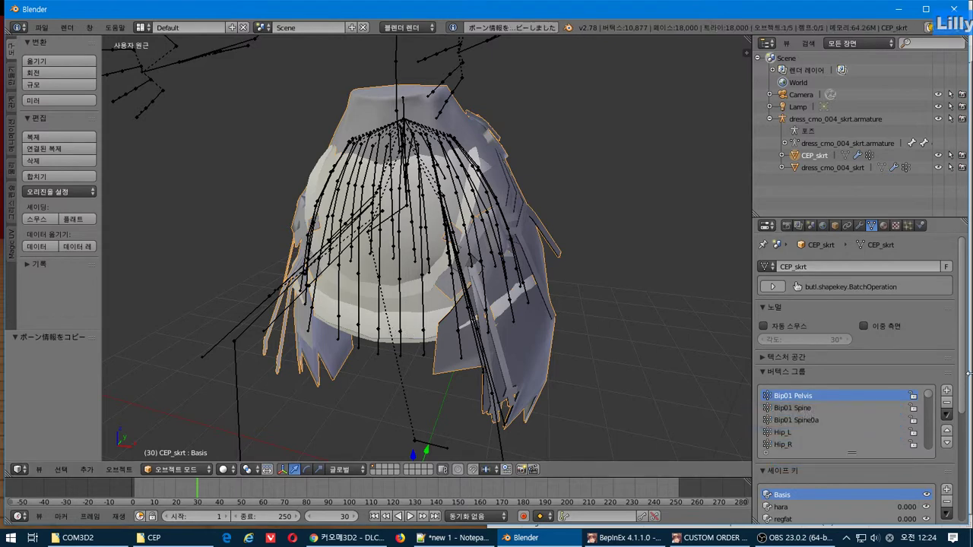
drag(962, 341, 912, 323)
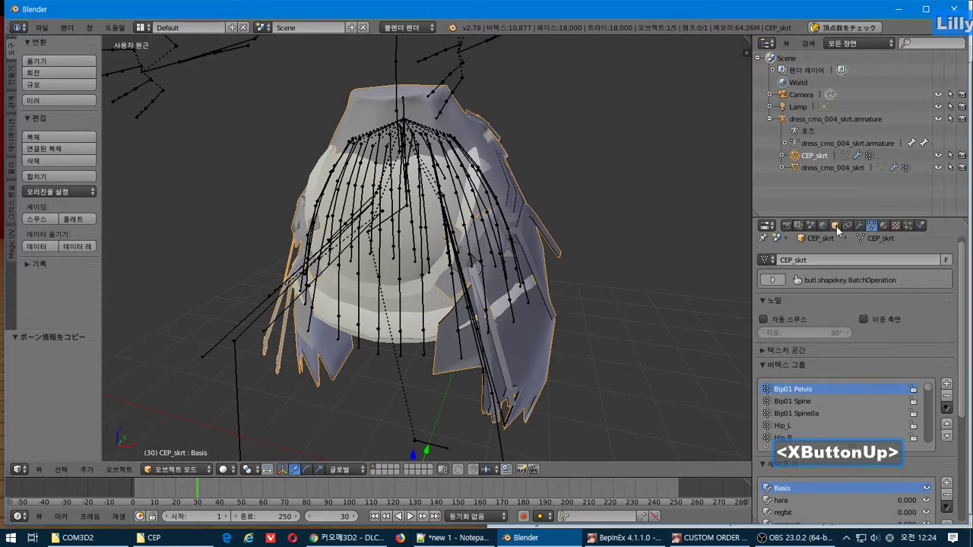
click(836, 226)
click(893, 295)
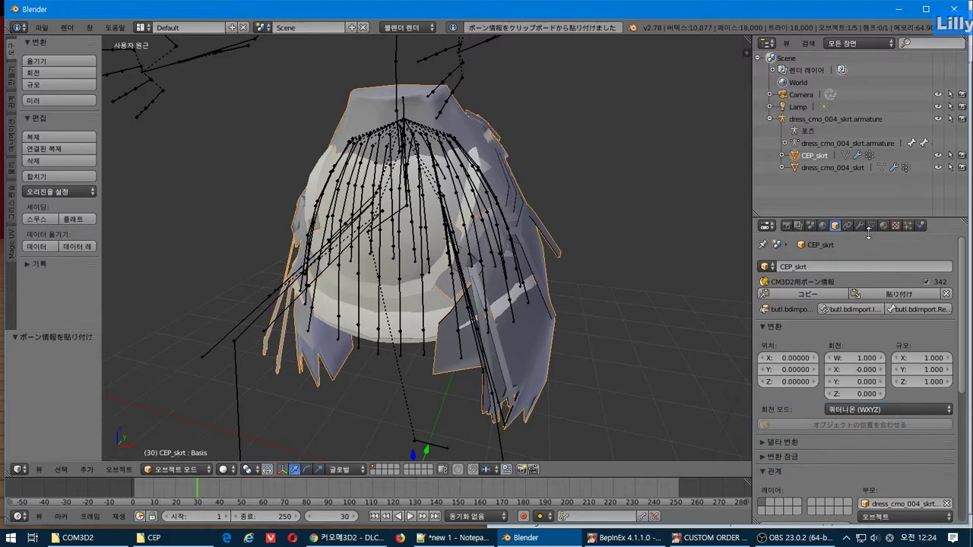
Select dress_cmo_004_skrt together with CEP_skrt, making CEP_skrt the active object
right_click(408, 317)
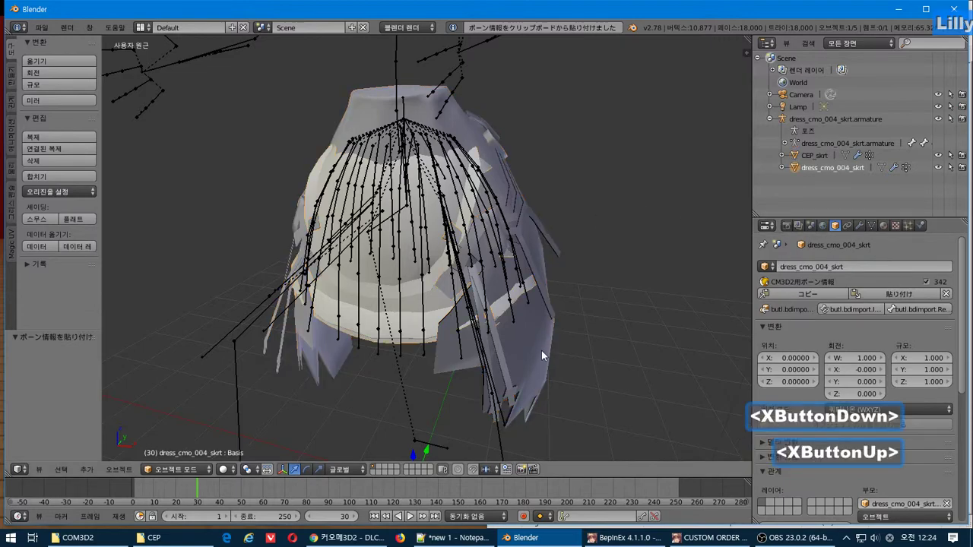
shift+right_click(517, 337)
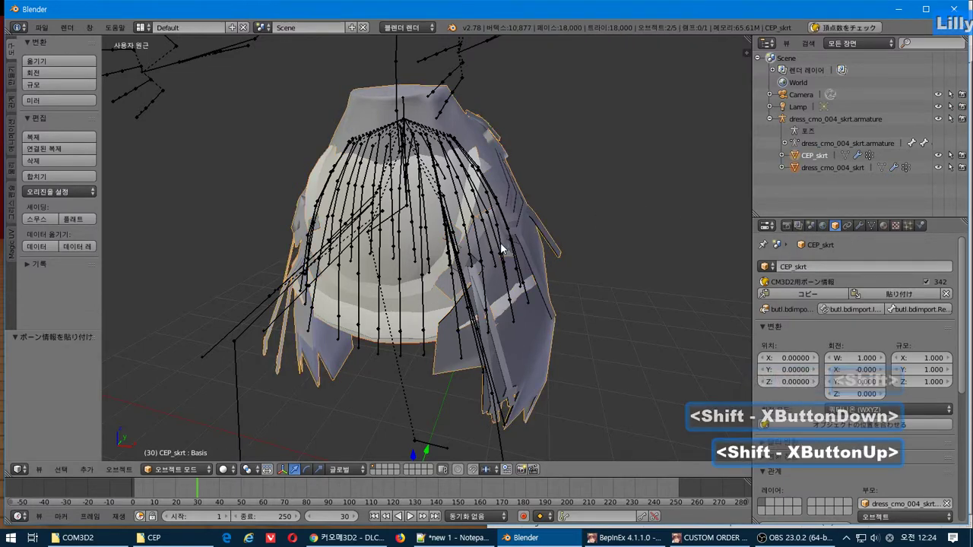
middle_drag(517, 337, 524, 251)
Add the line "쉐이프키 정보 복사" to the Notepad++ note and move it above "본 정보 복사"
key(alt+Tab)
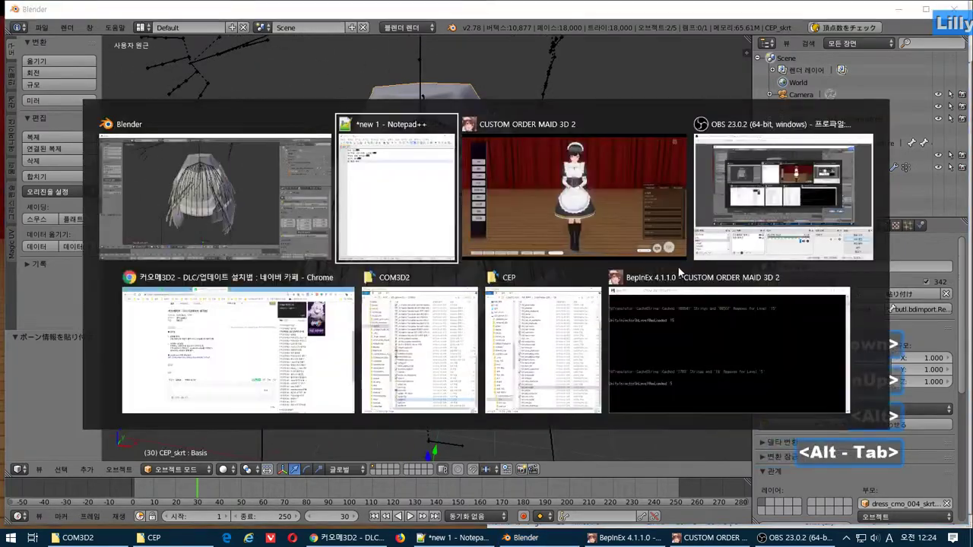
click(695, 252)
key(Return)
text(쉐)
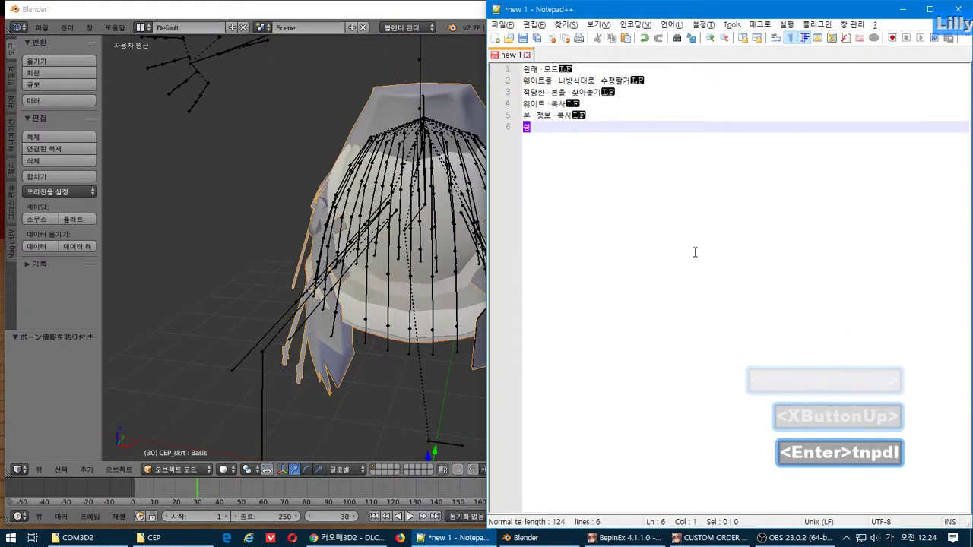
text(이프키 ㅈ정보 복사)
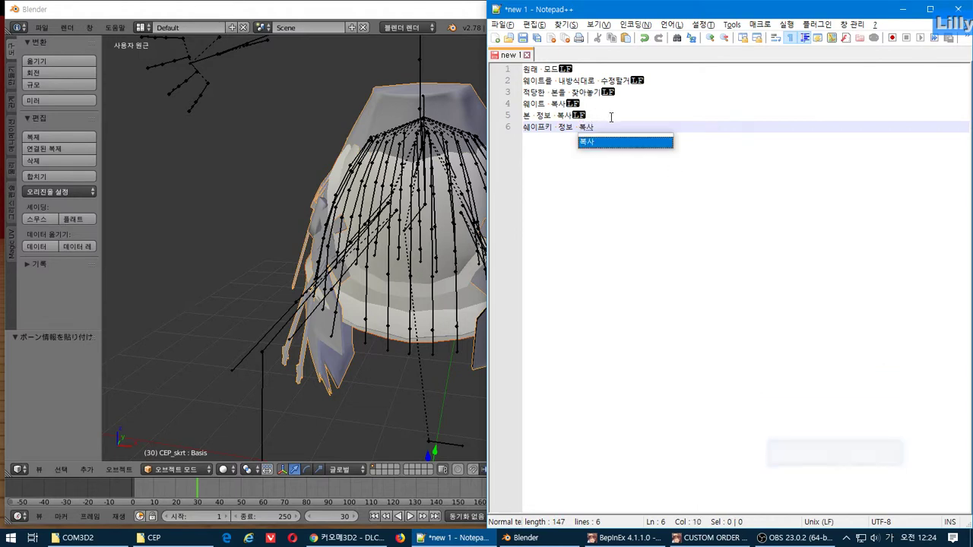
click(626, 139)
key(ctrl+shift+Up)
key(End)
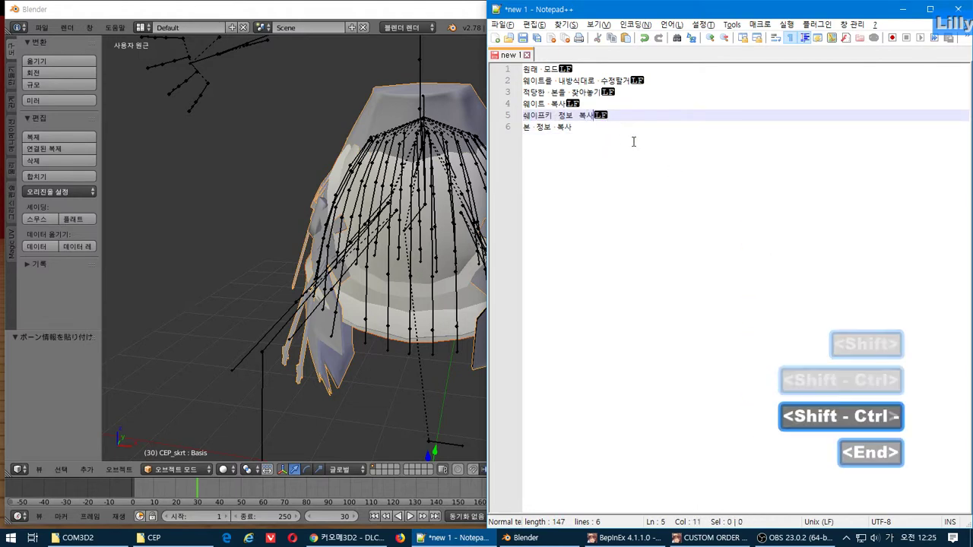
Transfer the shape keys from dress_cmo_004_skrt to CEP_skrt in Blender with quick shape key transfer (빠른 모양 키 전송), using a reference subdivision of 1
click(321, 21)
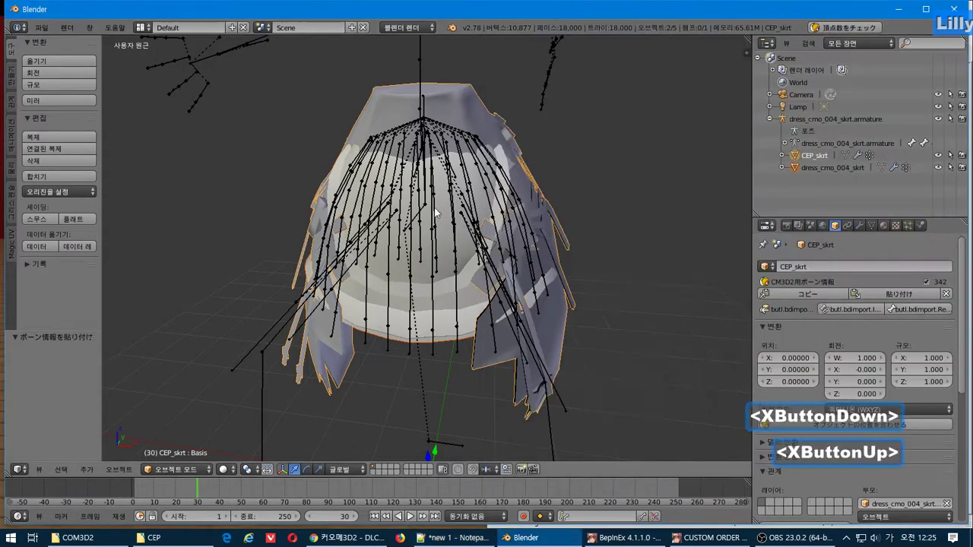
right_click(452, 355)
shift+right_click(439, 354)
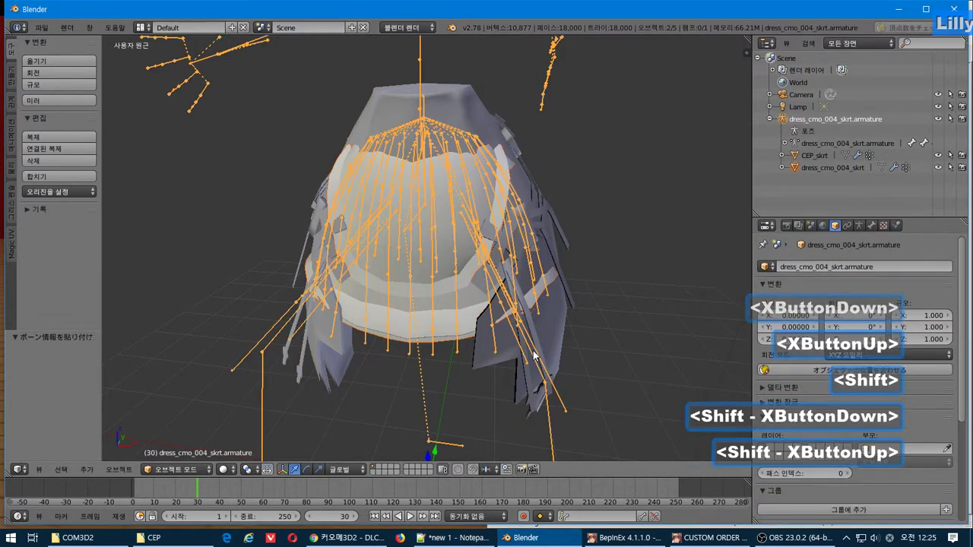
right_click(440, 354)
shift+right_click(546, 333)
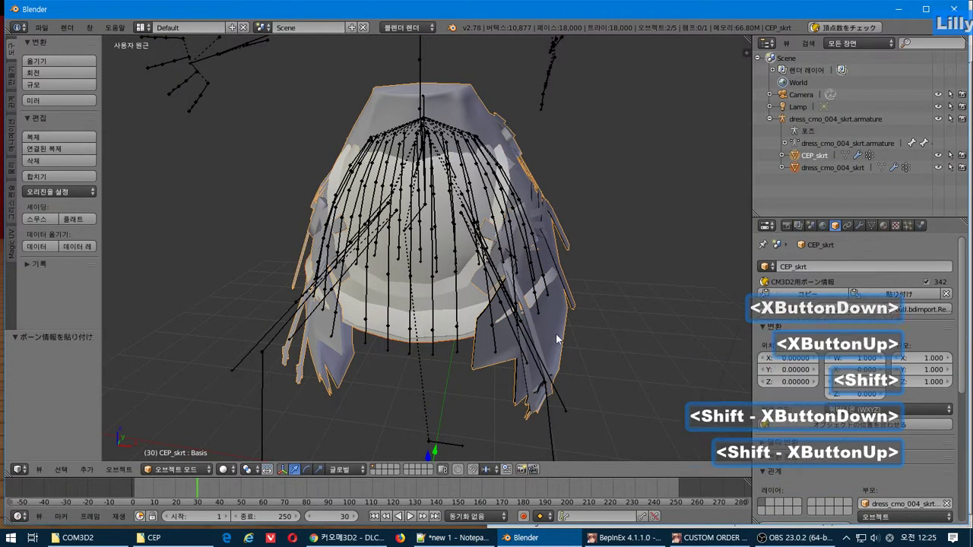
click(873, 226)
drag(962, 281, 966, 394)
click(946, 337)
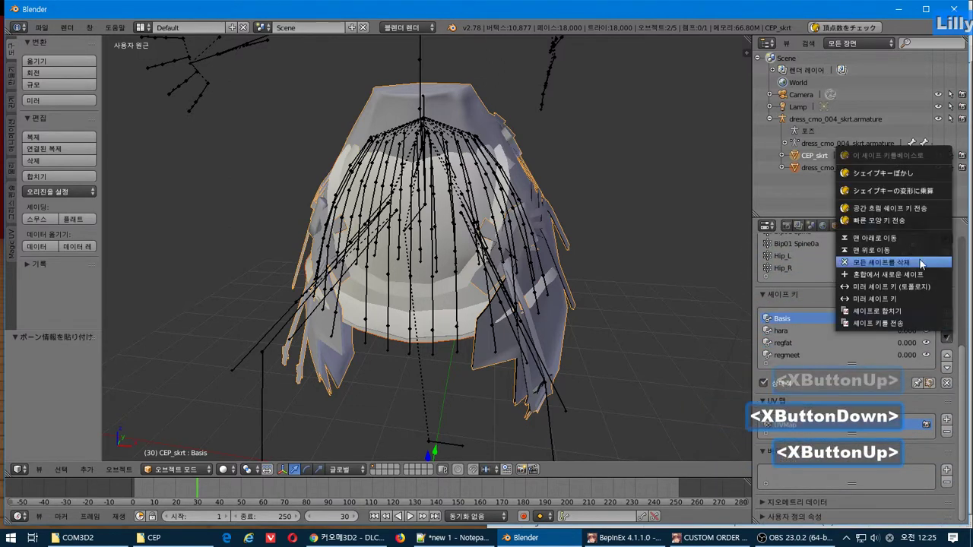
click(909, 222)
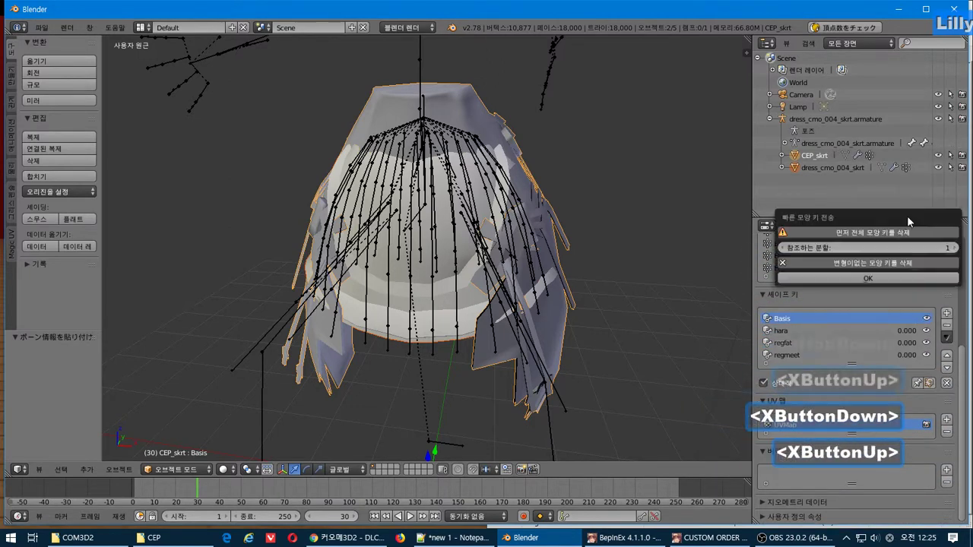
click(819, 278)
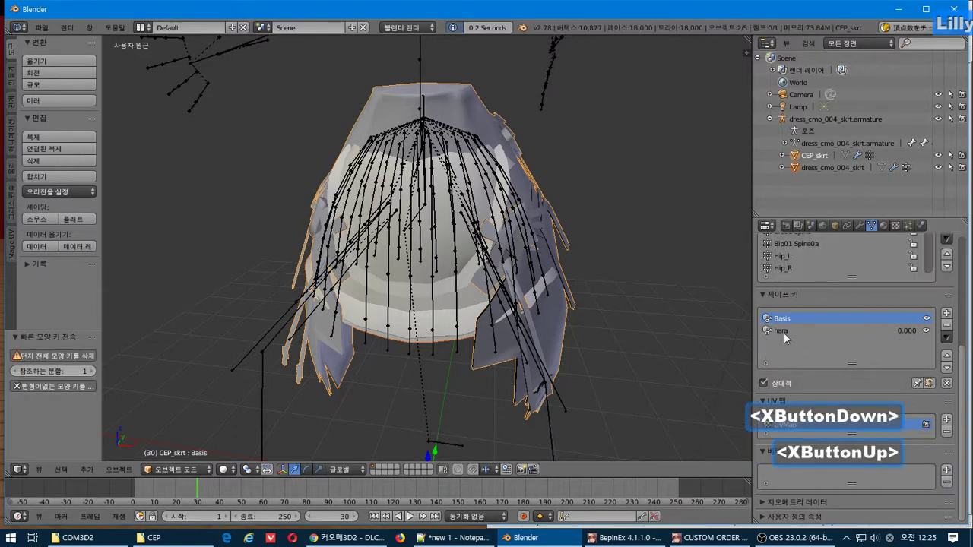
Compare the shape key lists of dress_cmo_004_skrt and CEP_skrt, leaving CEP_skrt selected
right_click(430, 326)
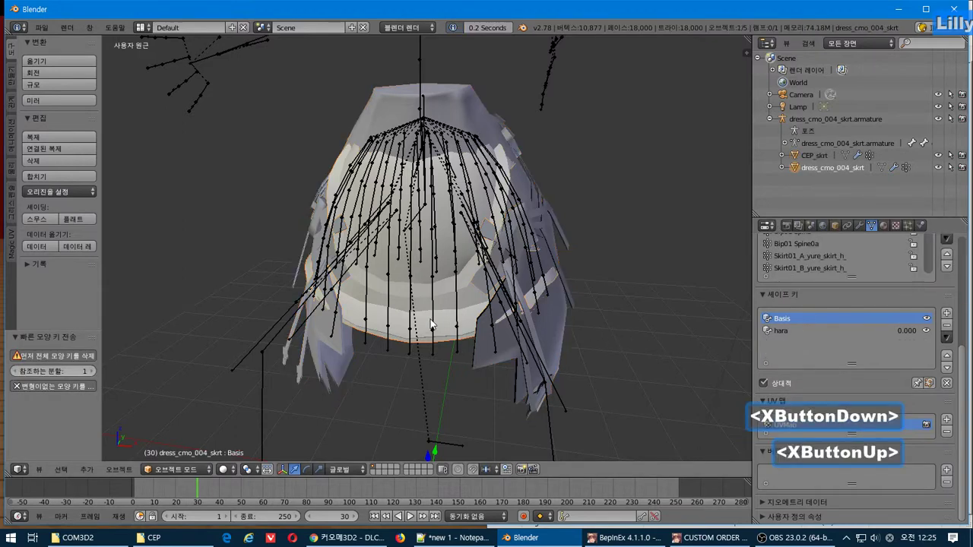
right_click(550, 331)
middle_drag(550, 330, 651, 288)
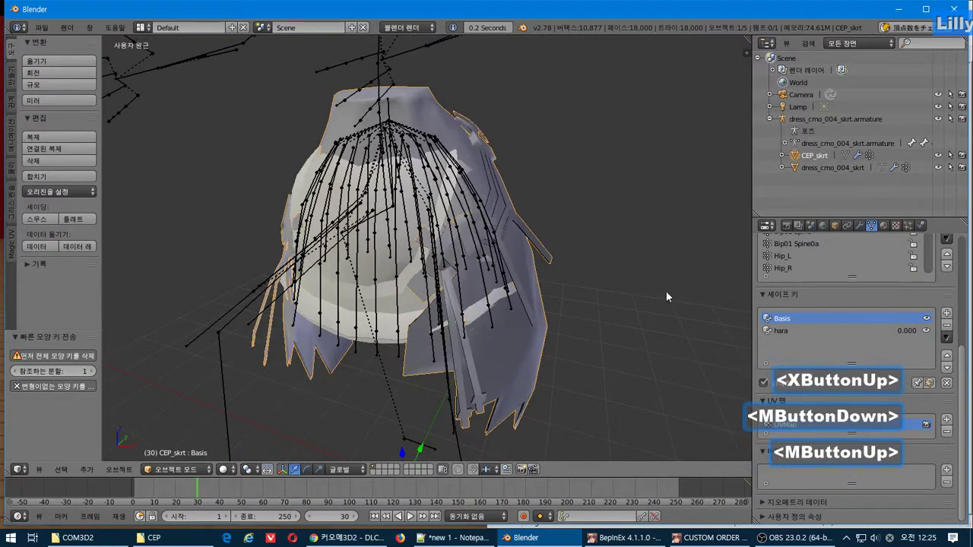
Undo the latest object selection changes and redo them
key(ctrl+z)
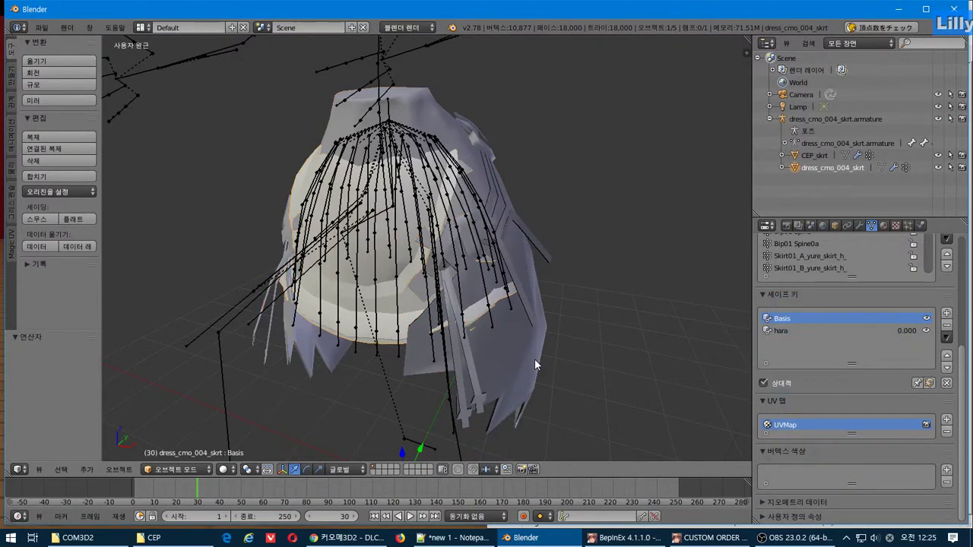
key(ctrl+z)
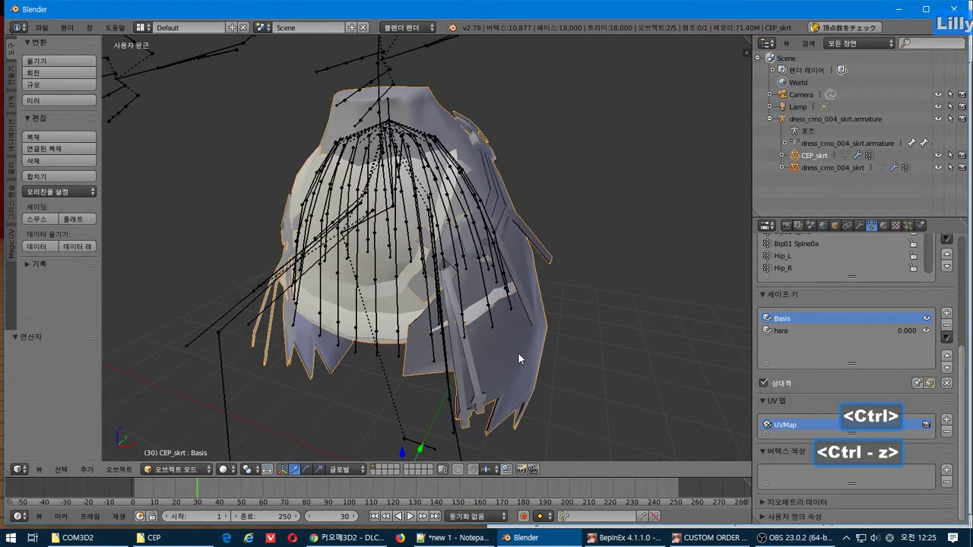
key(ctrl+shift+z)
key(ctrl+shift+z)
key(ctrl+shift+z)
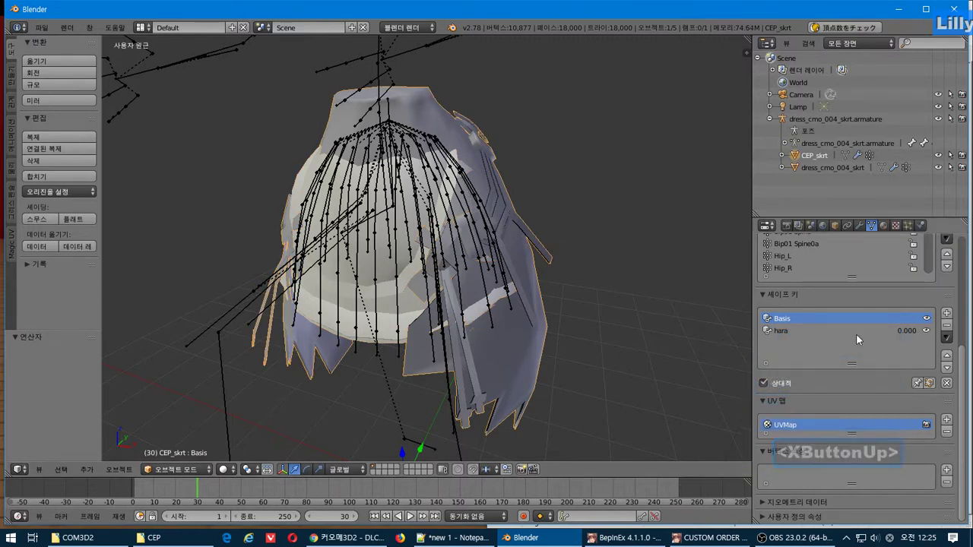
Select the hara shape key of CEP_skrt and try out its value on the mesh
click(835, 328)
mouse_move(779, 396)
mouse_down()
mouse_move(950, 398)
mouse_move(763, 399)
mouse_up()
middle_drag(383, 225, 441, 240)
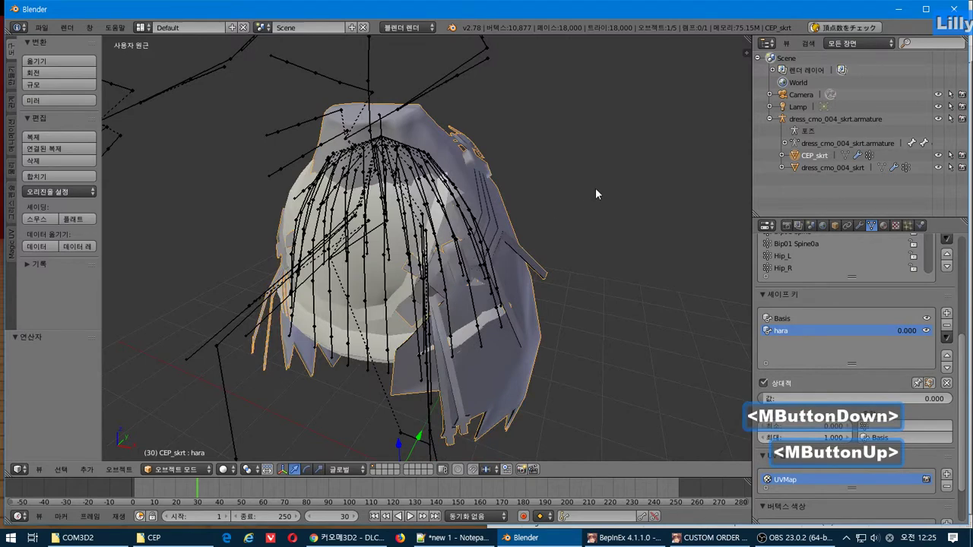
Export CEP_skrt as a CM3D2 model named CEP_skrt.model into the CEP folder of the Code Empress mod
click(41, 27)
mouse_move(92, 246)
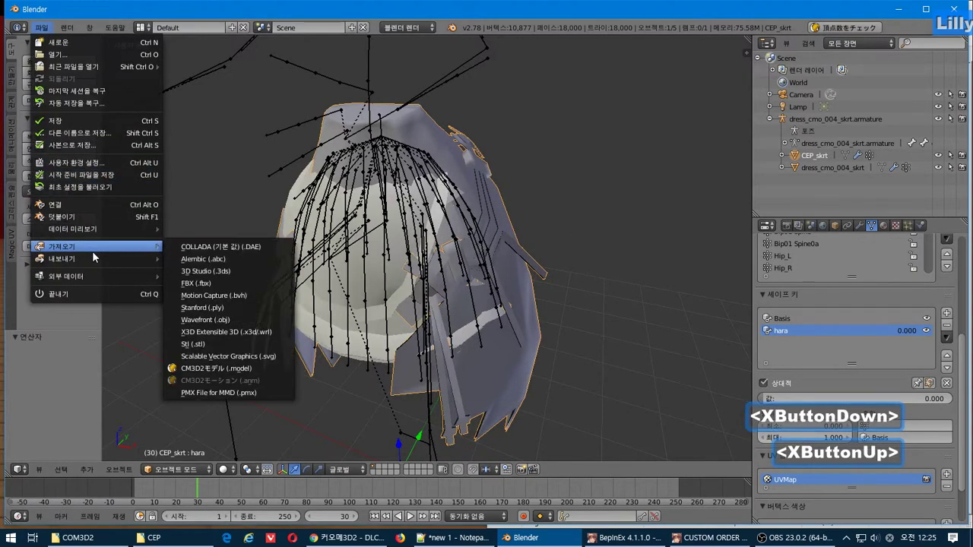
click(216, 368)
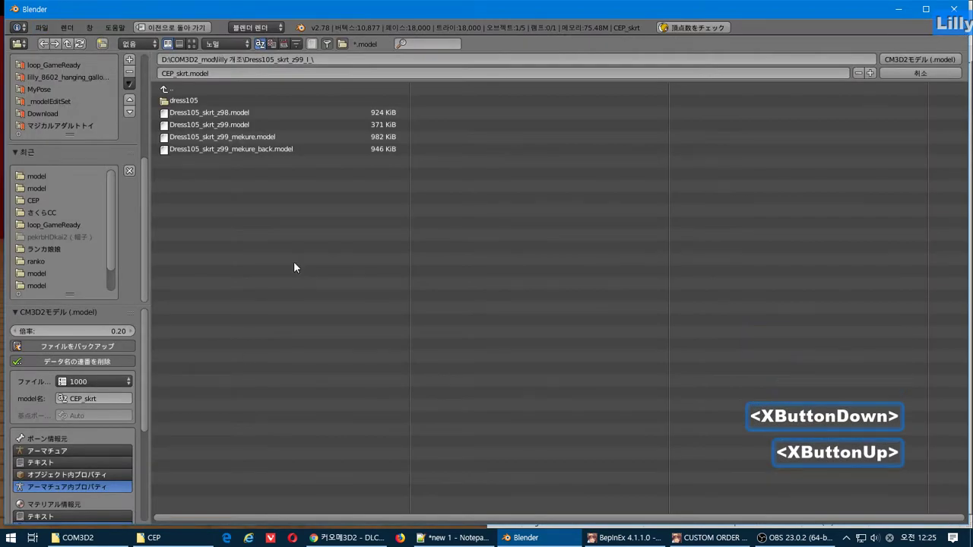
click(27, 200)
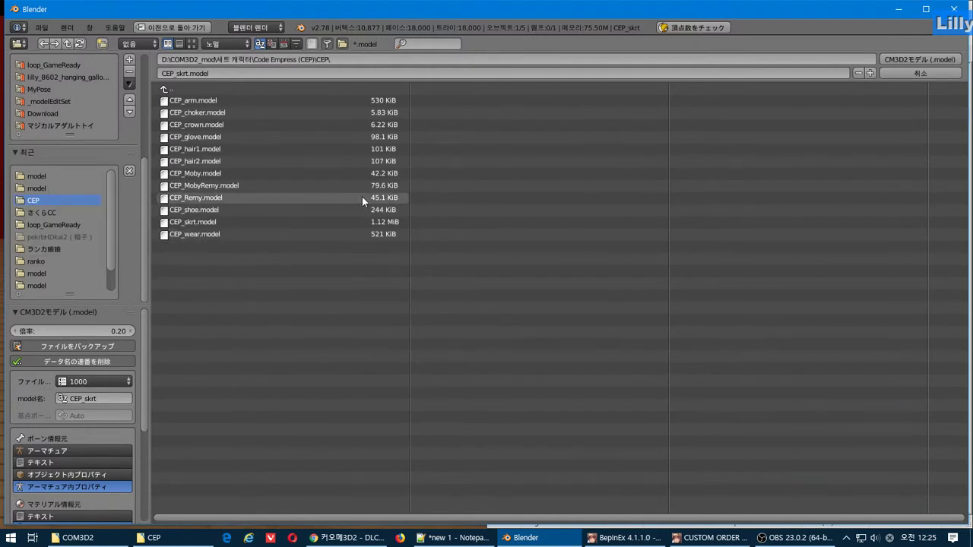
click(943, 59)
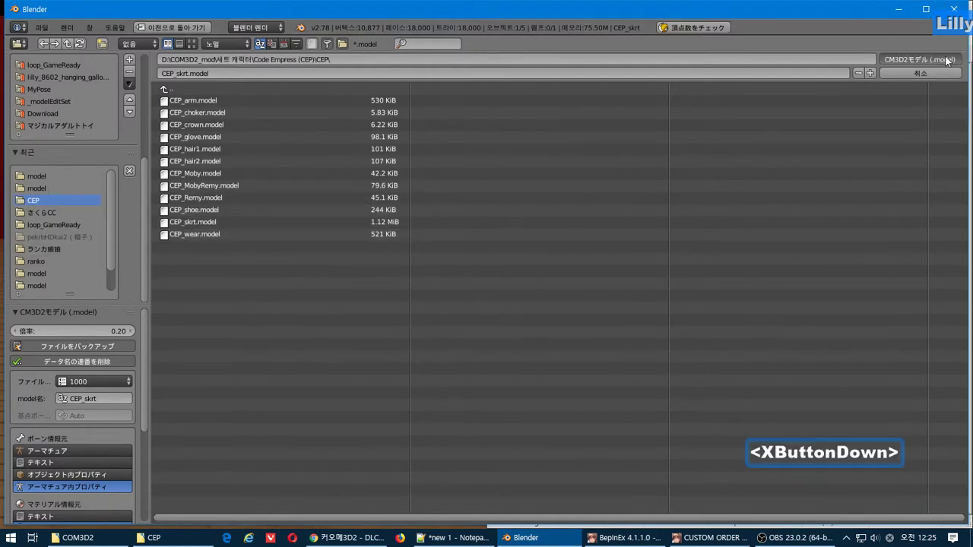
Add the line "오 한번에 저장 했네" below "본 정보 복사" in the Notepad++ note
key(alt+Tab)
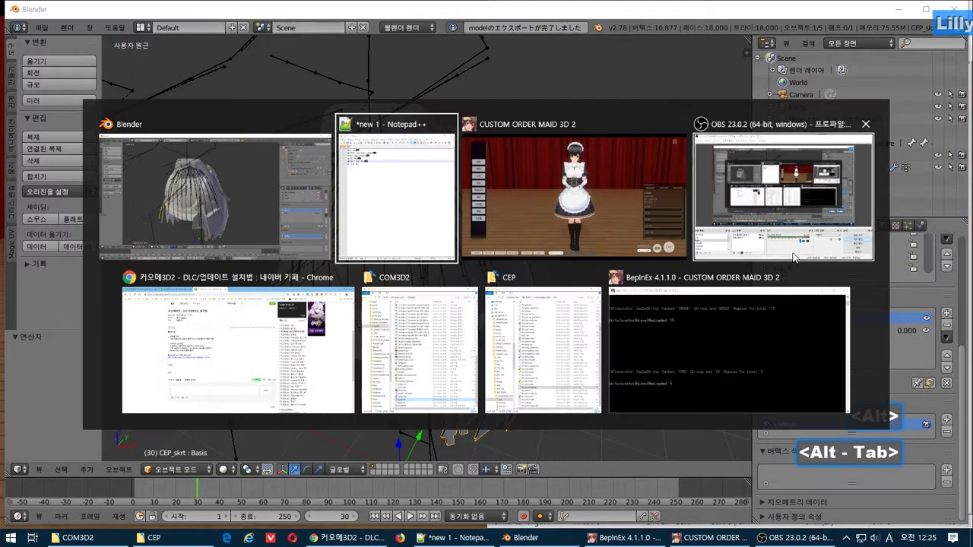
key(Return)
text(오)
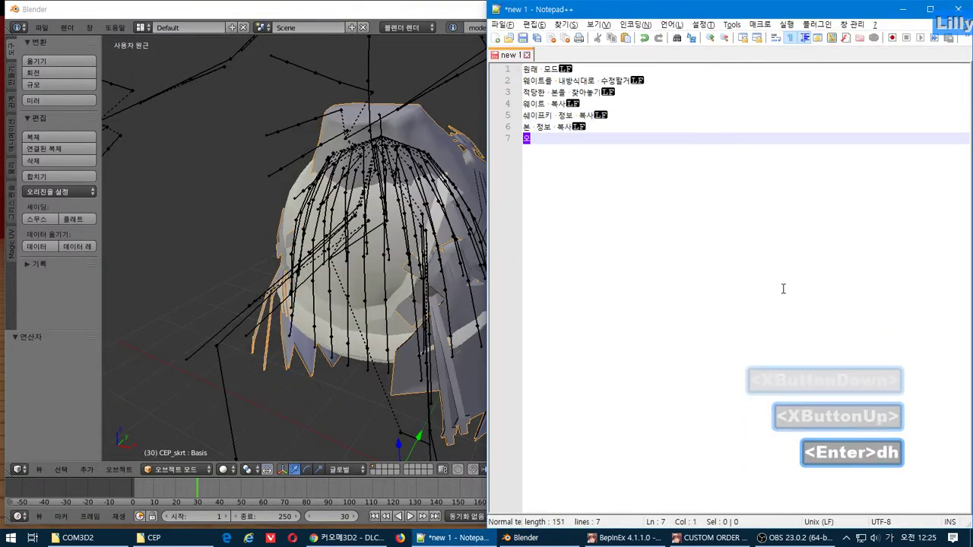
text( 한번에 됐네)
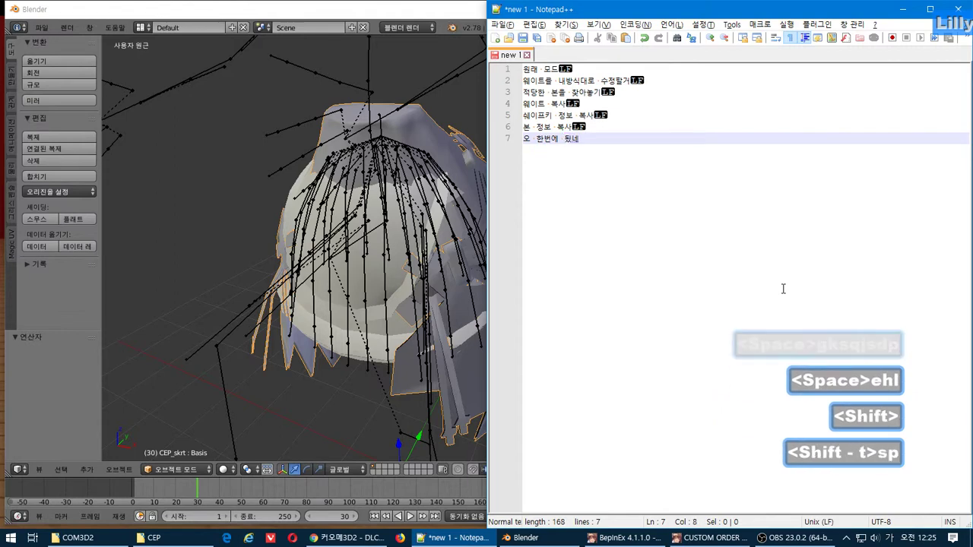
key(BackSpace)
key(BackSpace)
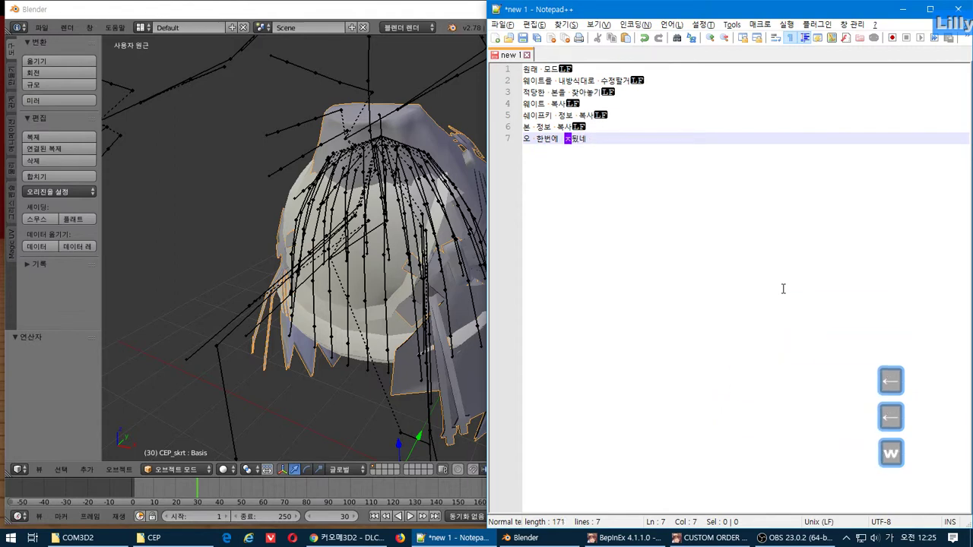
text(저장)
key(Delete)
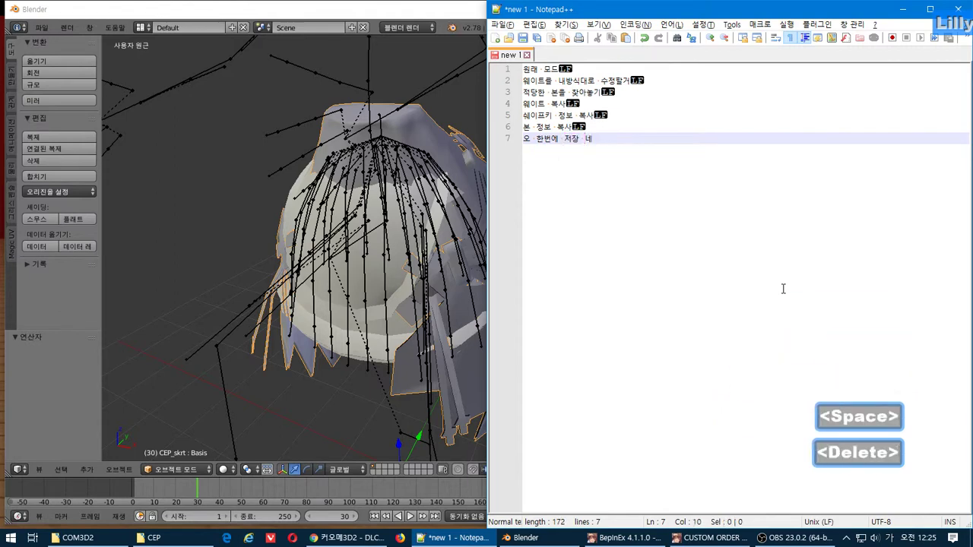
text(했)
Switch to CUSTOM ORDER MAID 3D 2 and open the preset (프리셋) category
key(alt+Tab)
key(alt+Tab)
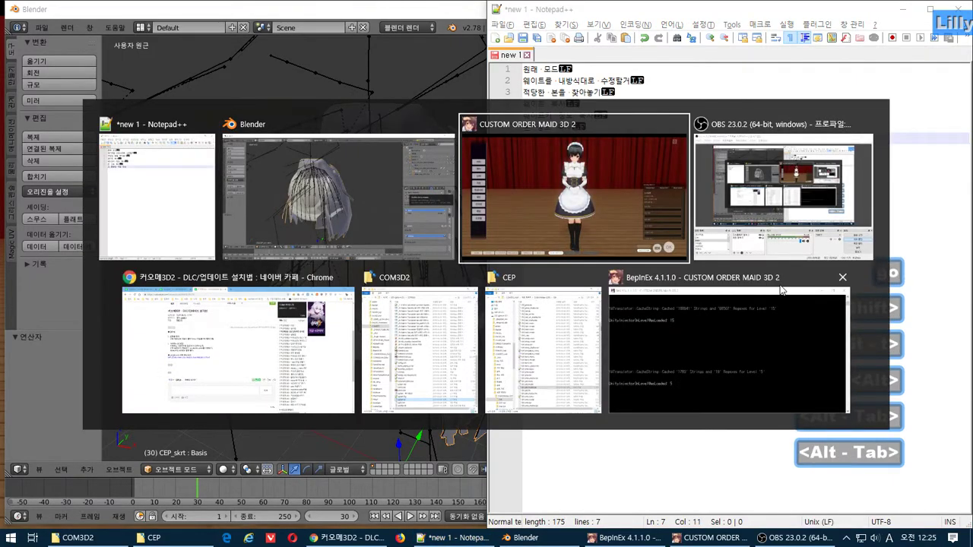
click(45, 312)
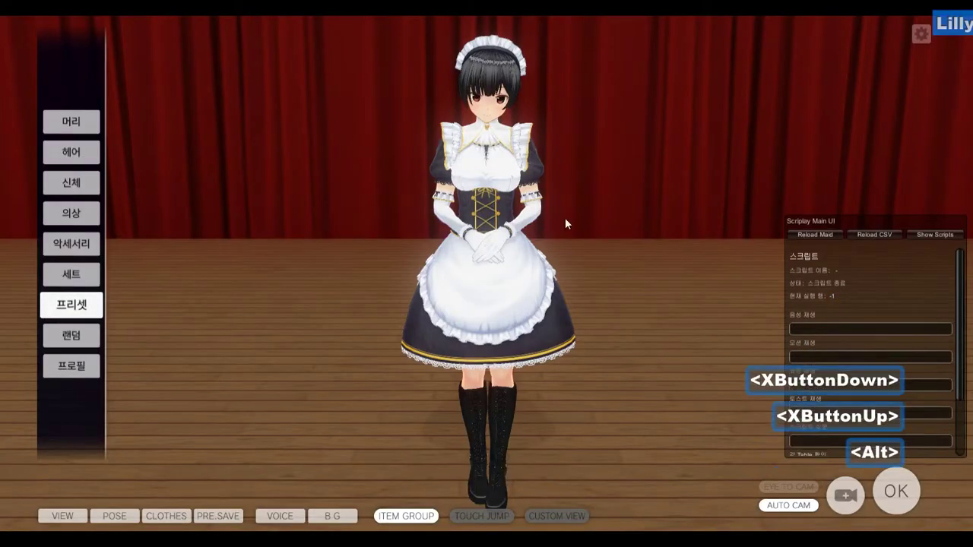
Add the line "이제 실제 테스트" to the Notepad++ note
key(alt+Tab)
key(Return)
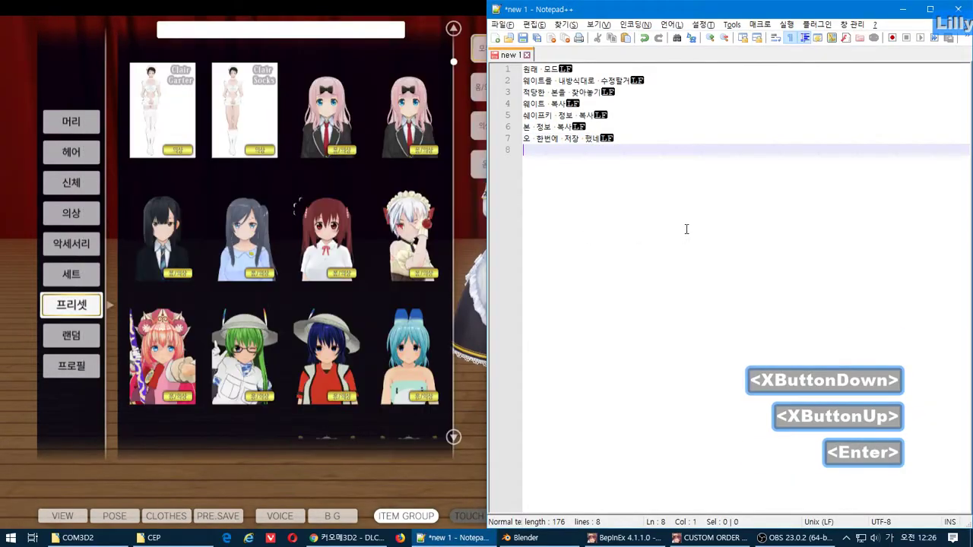
text(이제 실제 테)
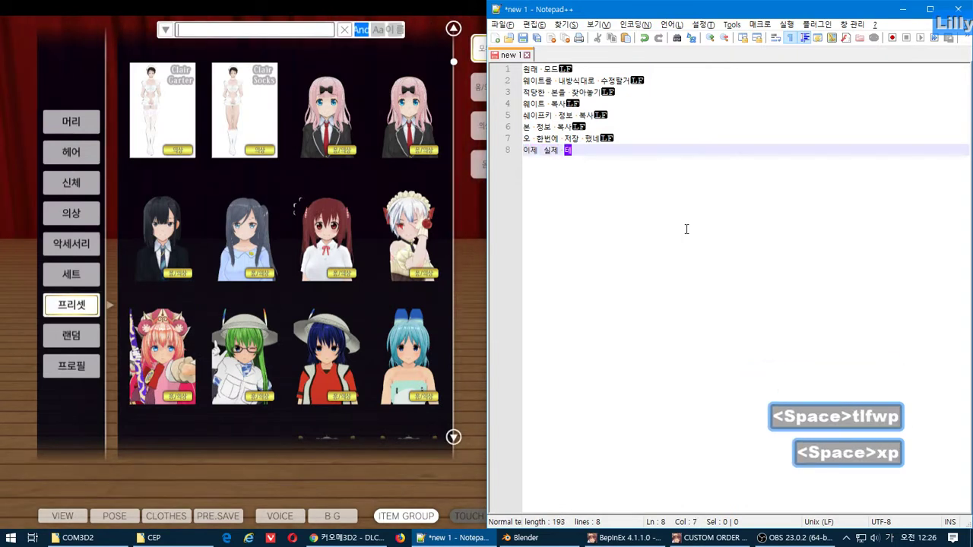
text(스트)
Return to CUSTOM ORDER MAID 3D 2, browse the preset list and open the PropMyItem window
click(460, 312)
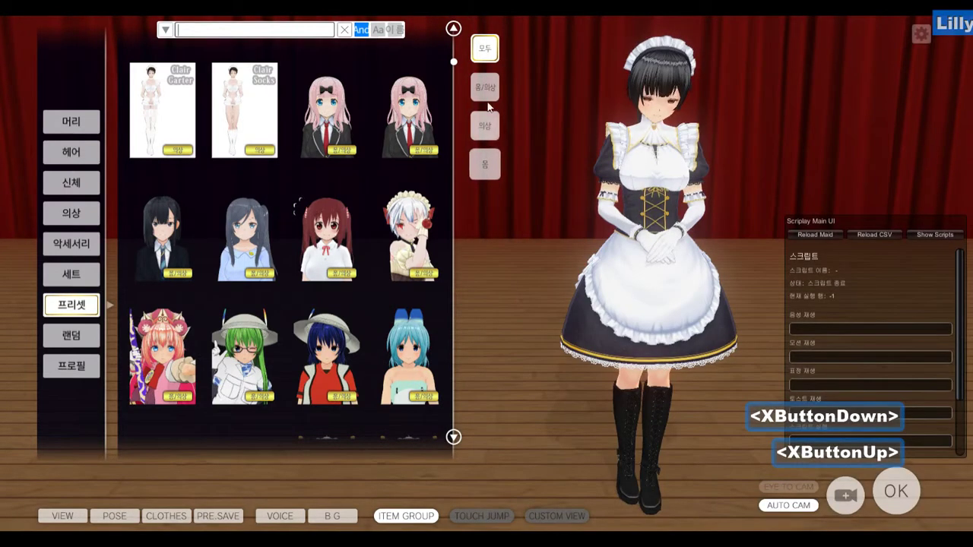
scroll(453, 63, down, 10)
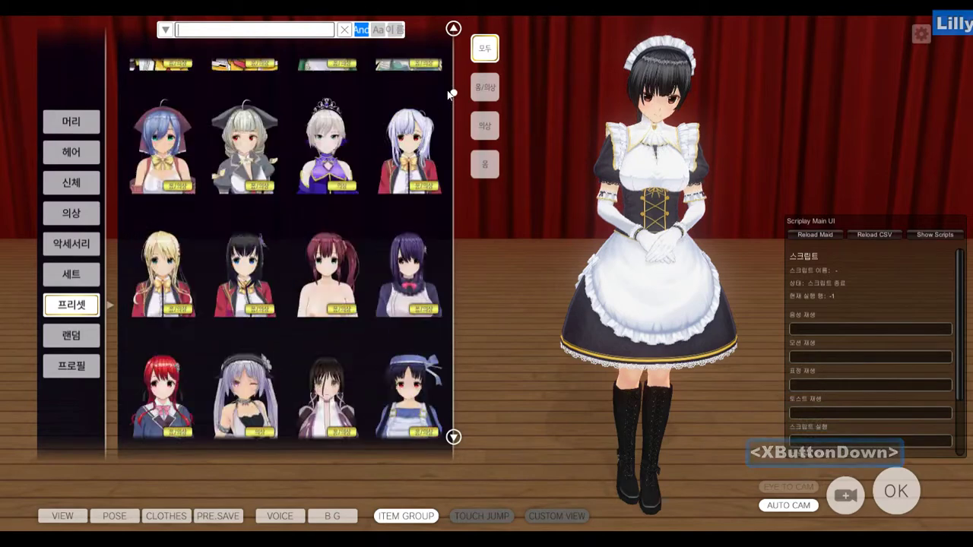
scroll(445, 133, down, 3)
scroll(437, 156, down, 3)
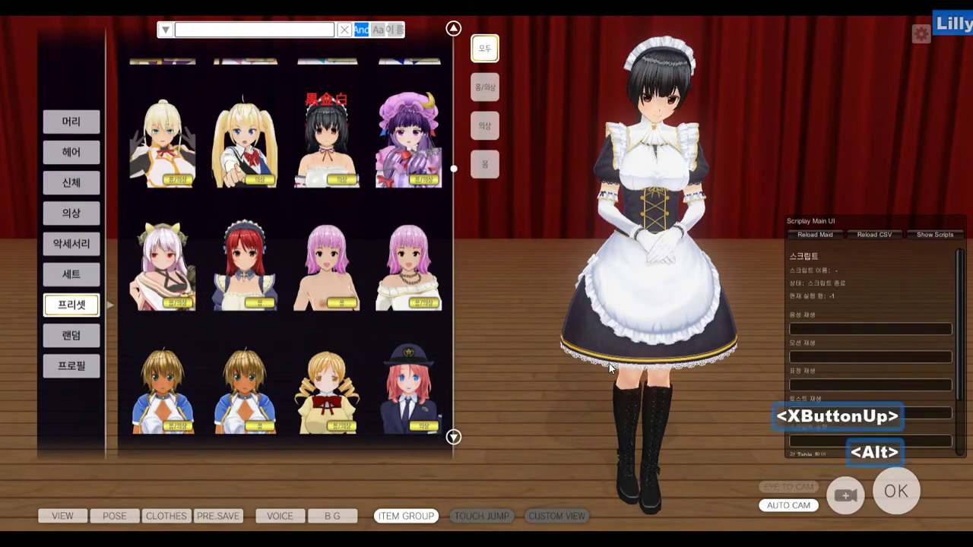
key(alt+Tab)
alt+click(638, 83)
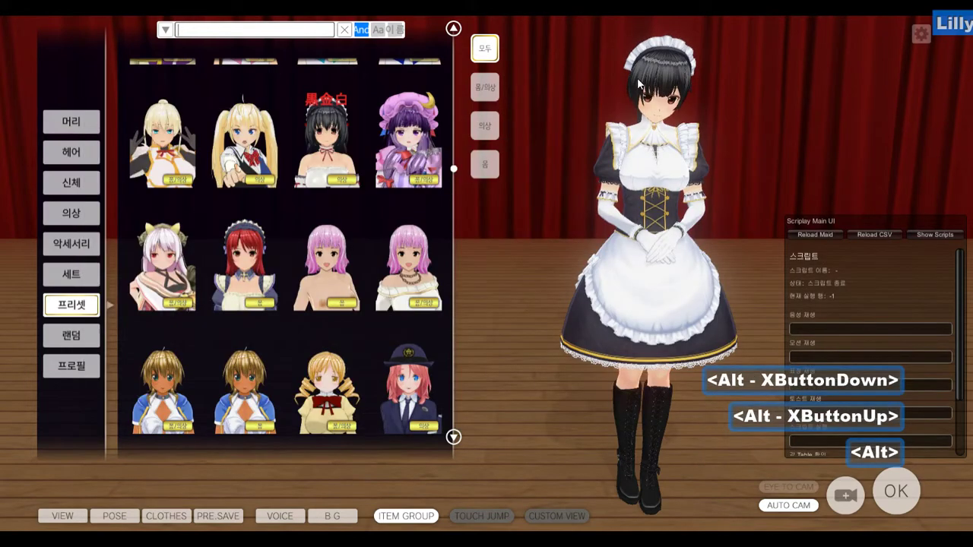
key(shift+i)
Add the line "모드가 미친듯이 많으면 이렇게 힘듬;" to the Notepad++ note, followed by a new empty line
key(alt+Tab)
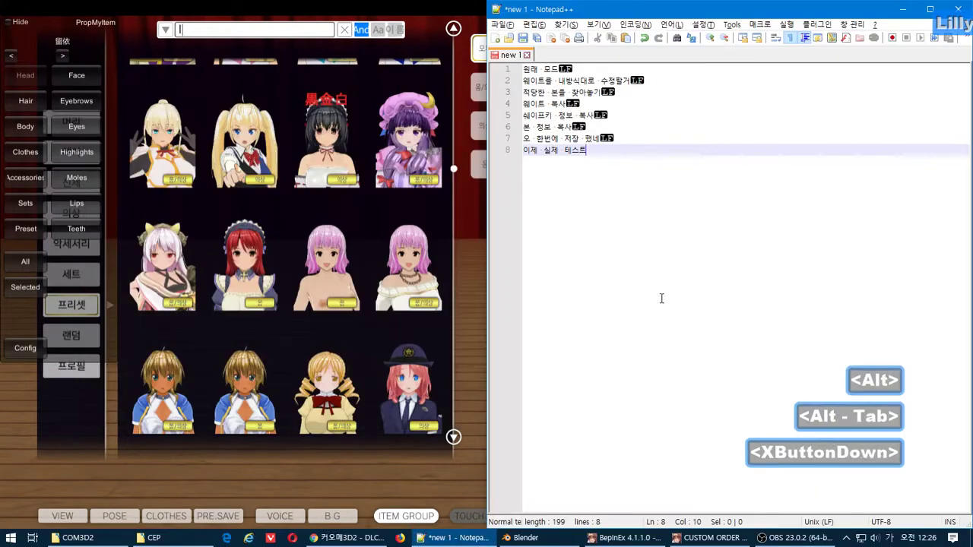
key(Return)
text(모)
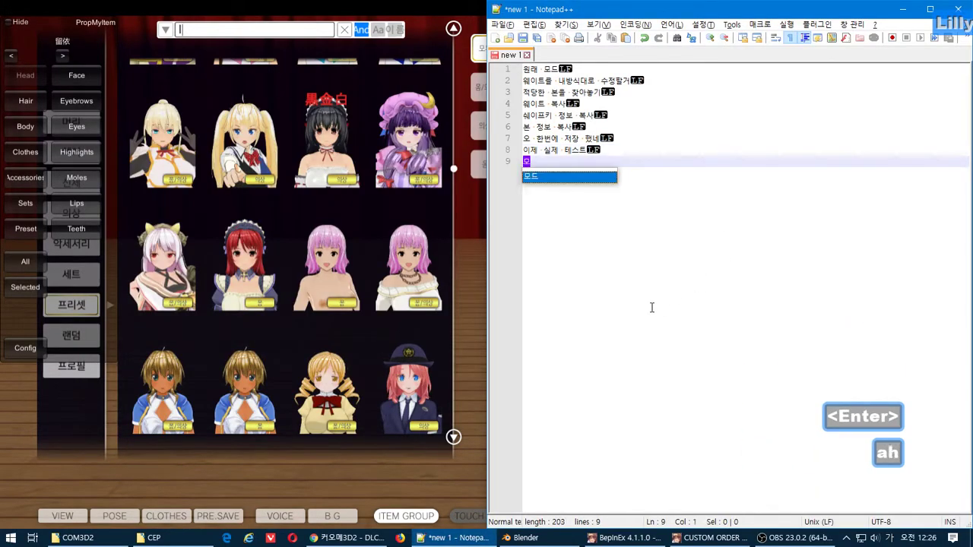
text(드가 미친)
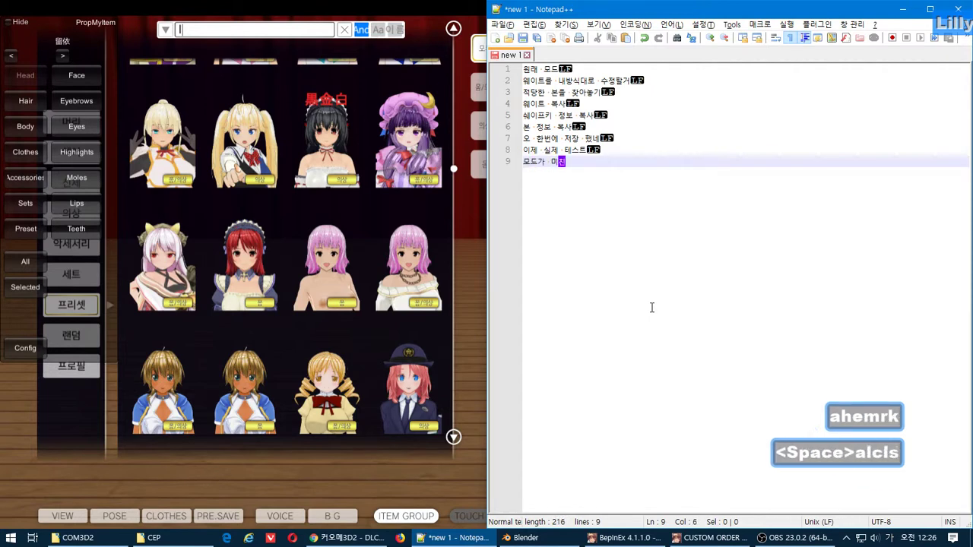
text(듯이 만)
text(으면 )
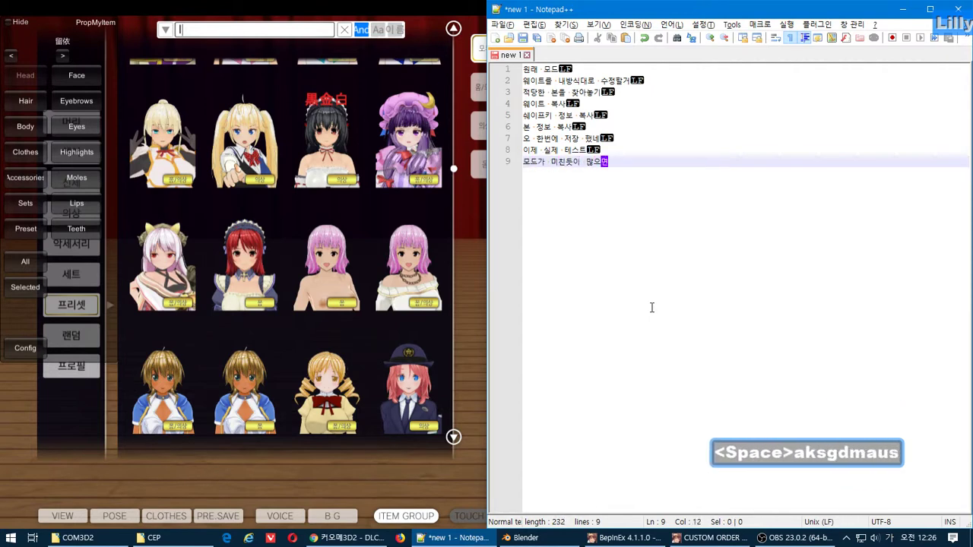
text(일)
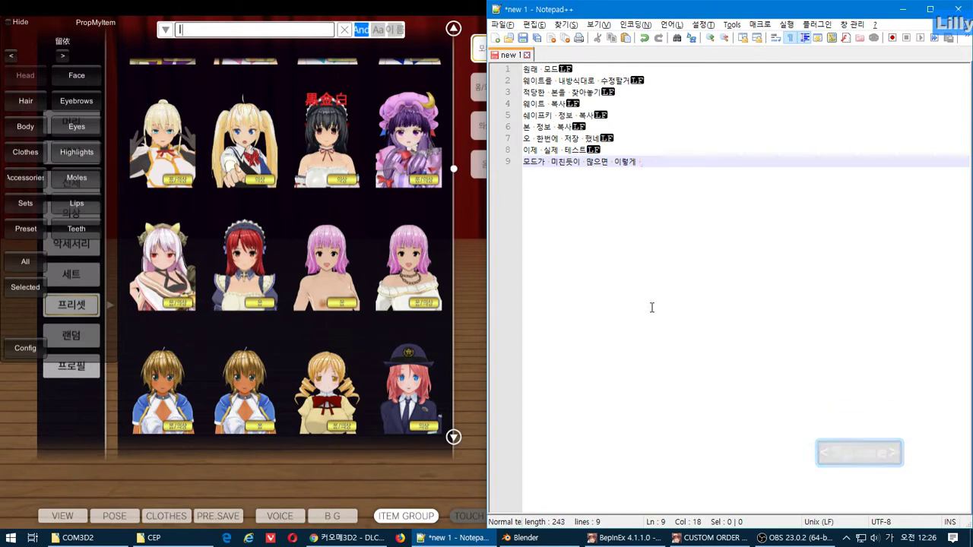
text(렇게 힘듬;)
key(Return)
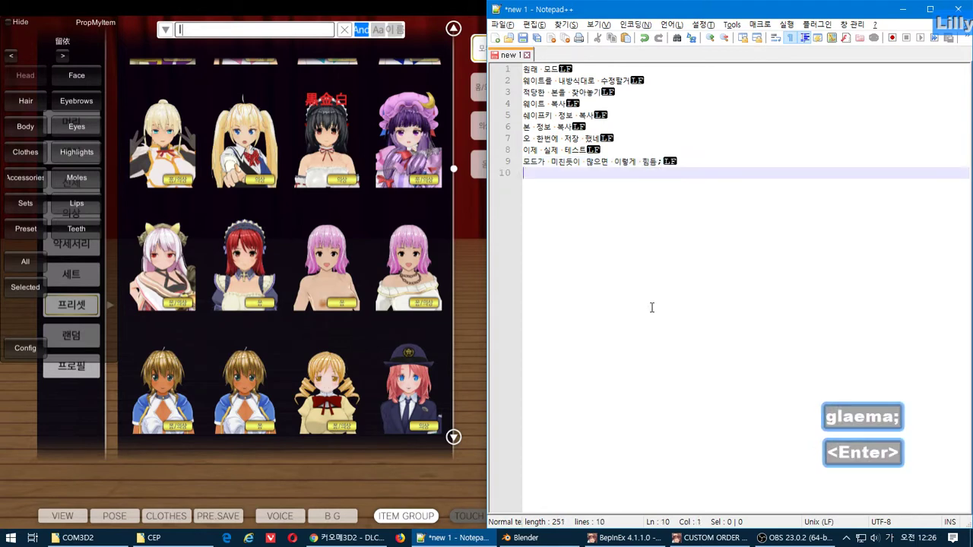
Switch to Blender, select dress_cmo_004_skrt and view it with the whole armature
click(525, 538)
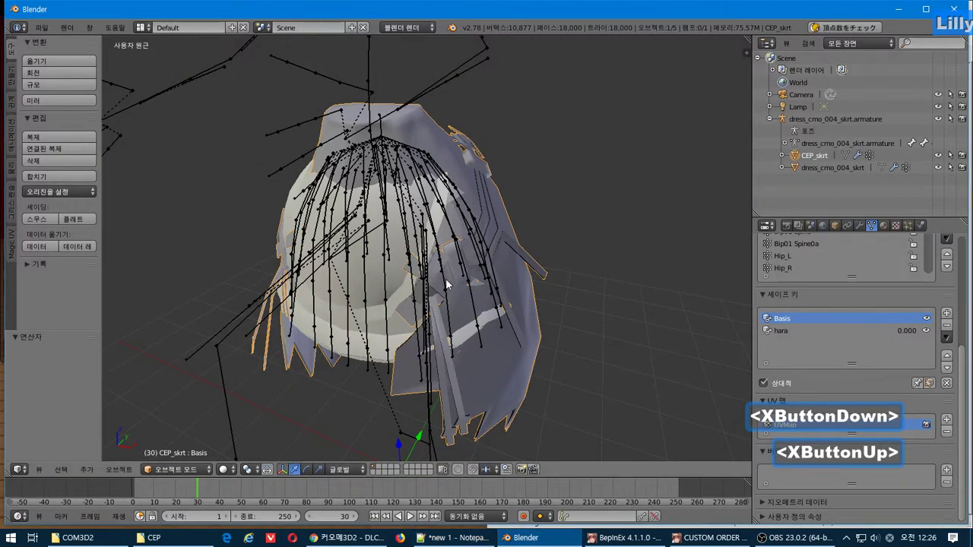
middle_drag(445, 282, 456, 282)
right_click(395, 353)
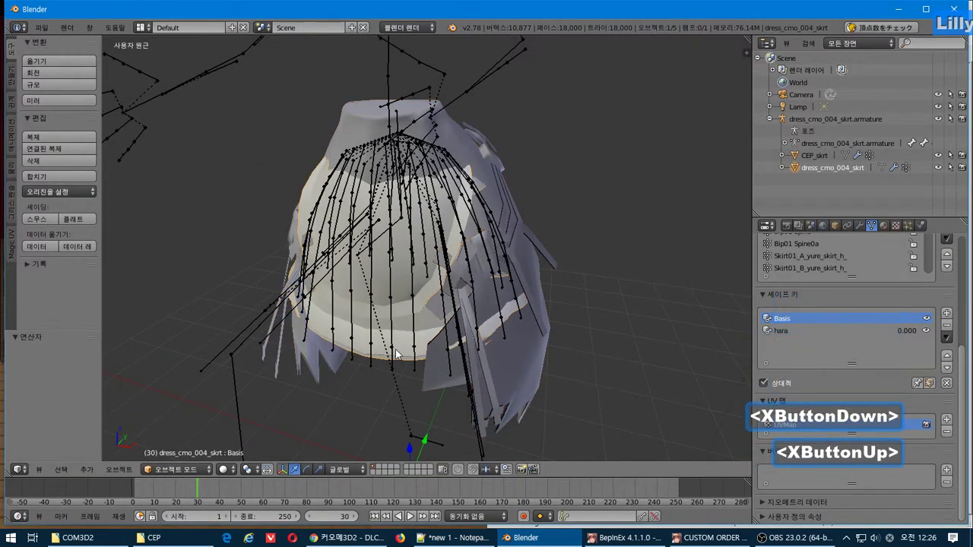
scroll(395, 352, down, 3)
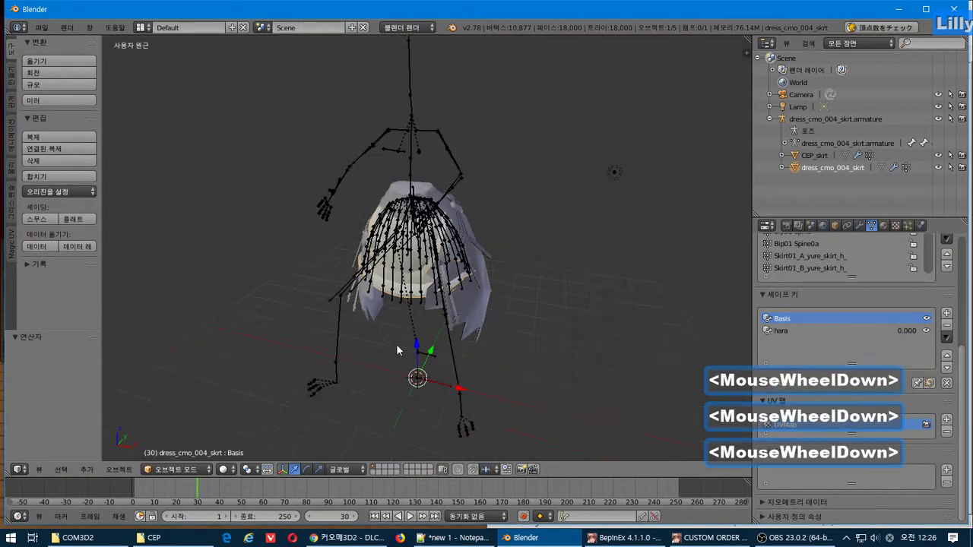
key(alt+Tab)
key(alt+Tab)
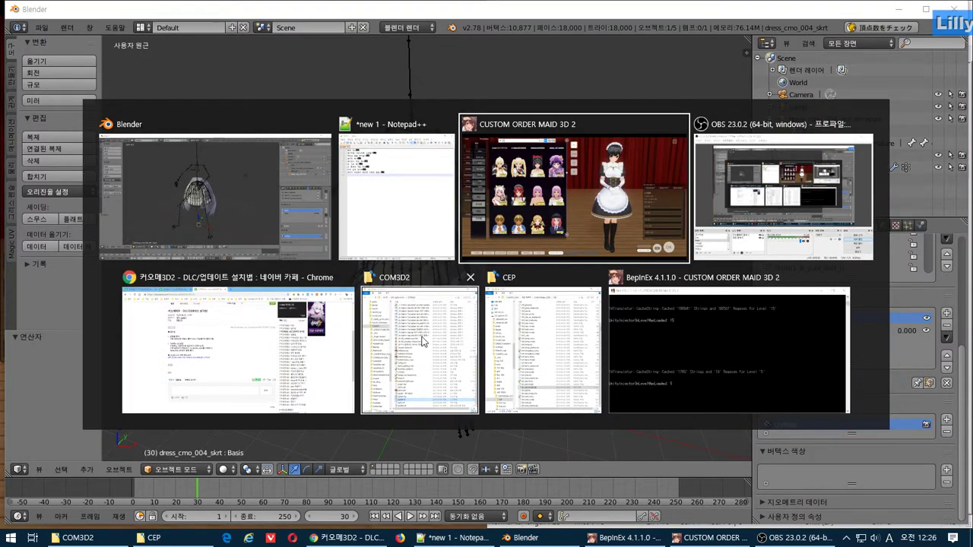
click(736, 249)
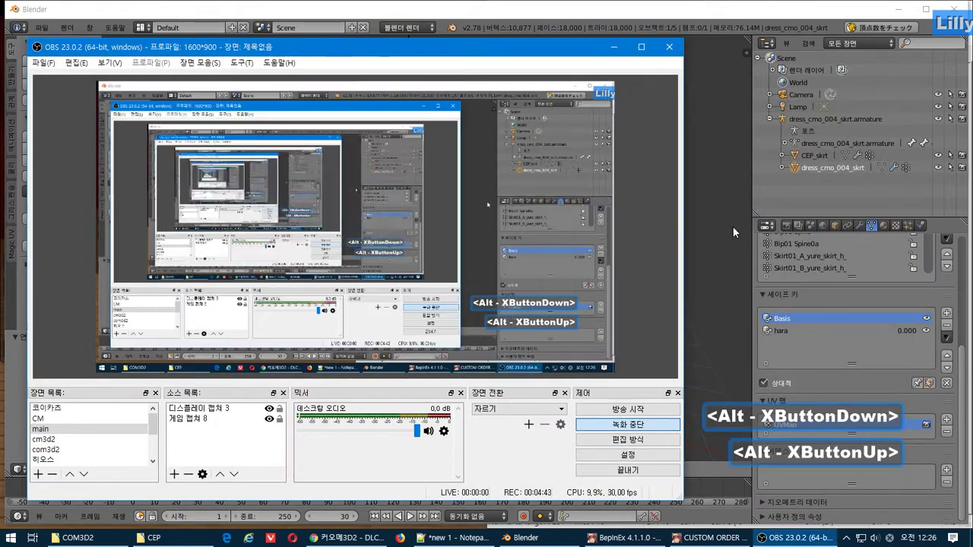
Switch to CUSTOM ORDER MAID 3D 2, browse further through the preset list and move the PropMyItem window off the category list
key(alt+Tab)
click(728, 221)
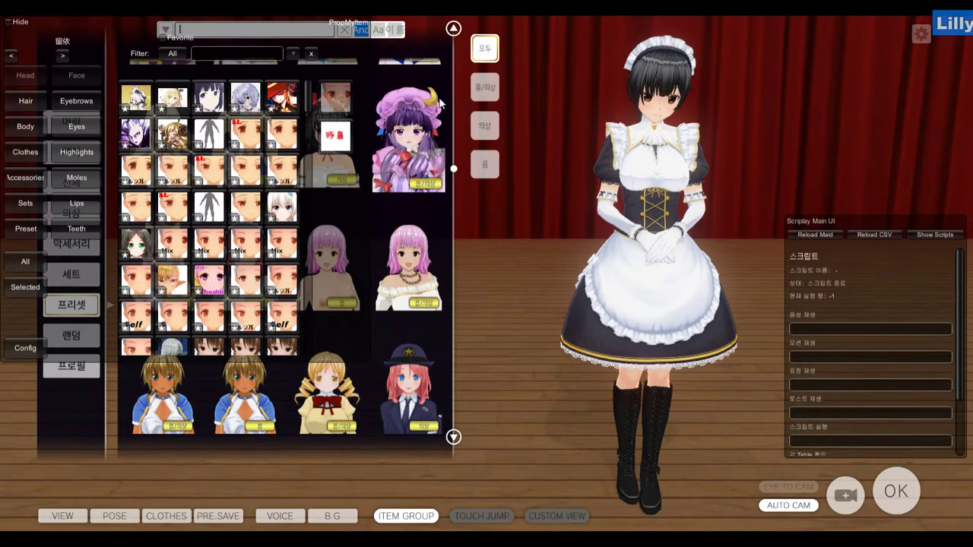
drag(453, 170, 456, 205)
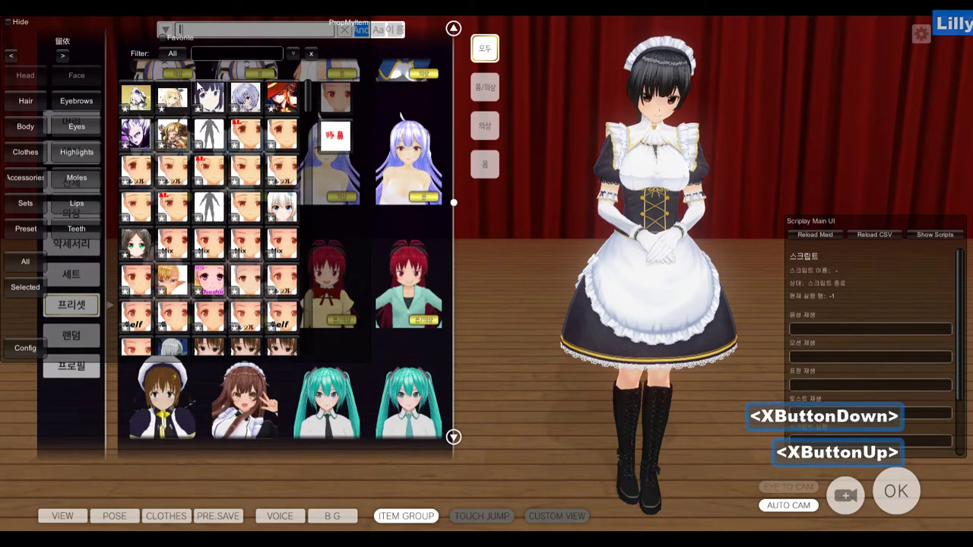
drag(88, 19, 365, 101)
click(538, 140)
text(_skirt_h_.0,Skirt09_B_yur)
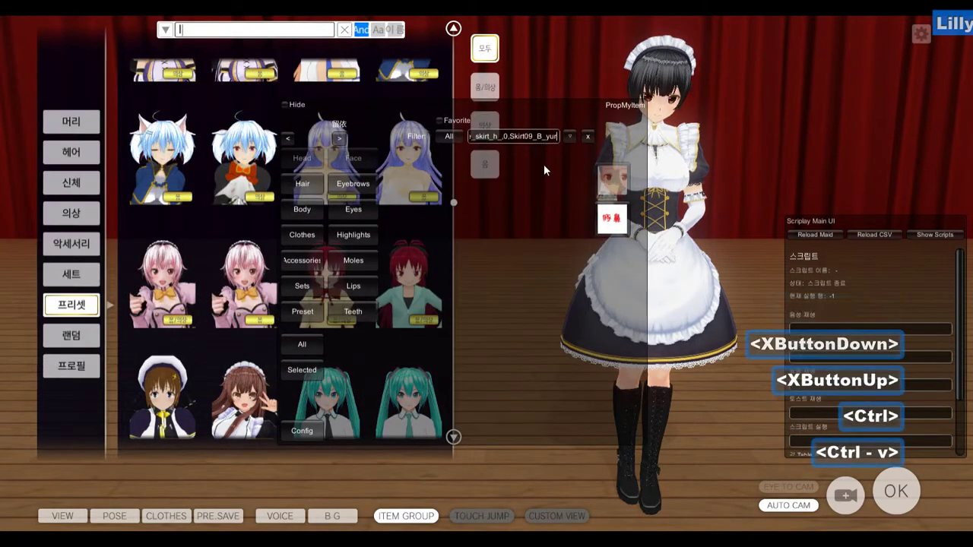
key(BackSpace)
key(BackSpace)
key(BackSpace)
key(BackSpace)
key(BackSpace)
key(BackSpace)
key(BackSpace)
key(BackSpace)
key(BackSpace)
key(BackSpace)
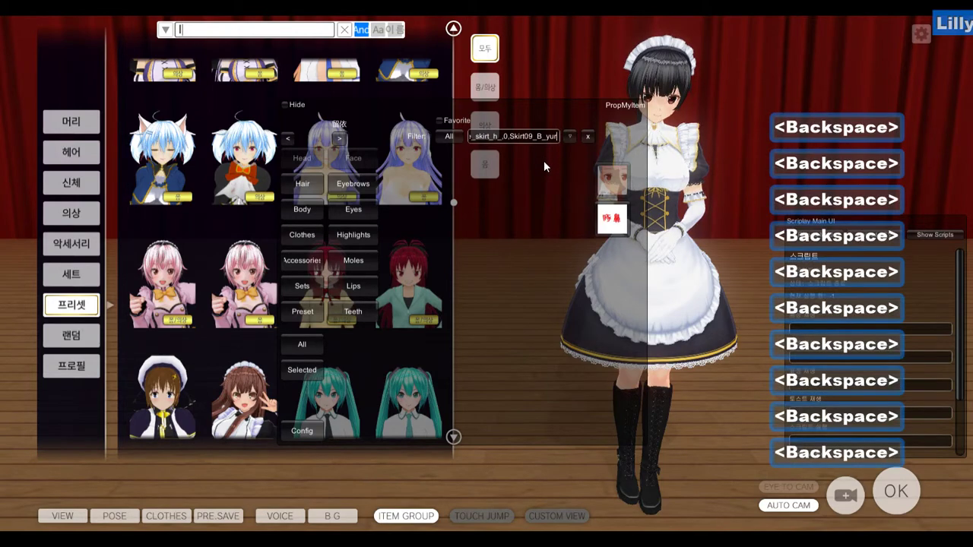
Copy the base name of CEP_skrt.menu from the CEP folder and paste CEP_skrt as the PropMyItem filter in the game
key(alt+Tab)
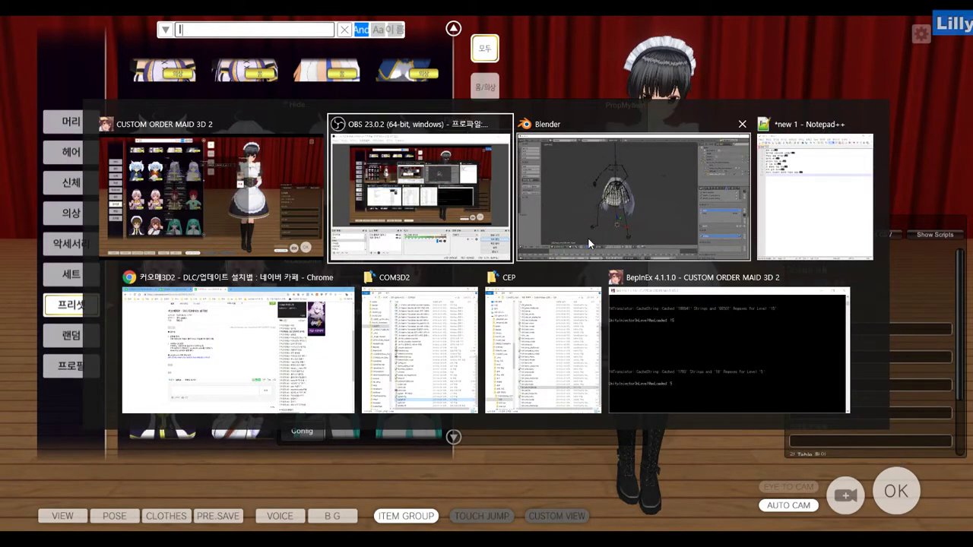
click(558, 346)
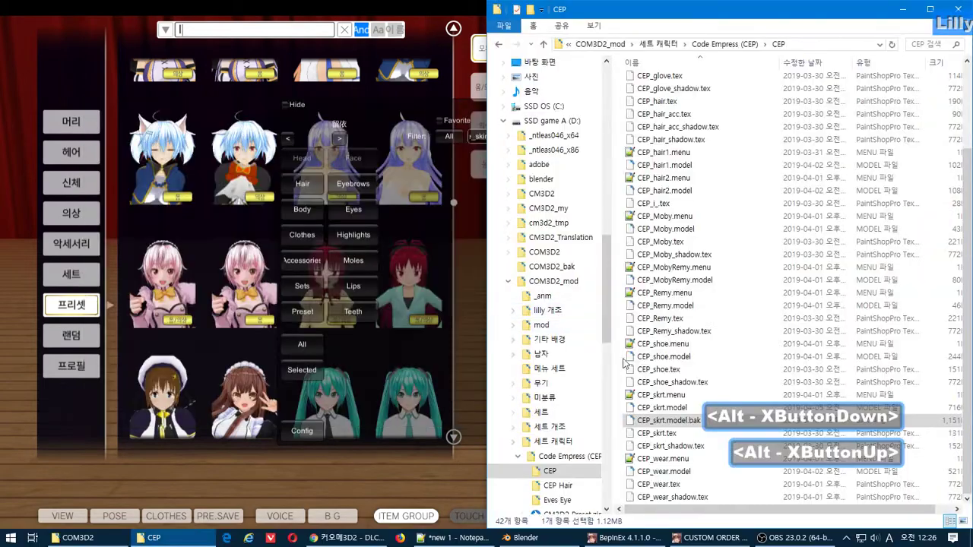
key(F2)
click(660, 395)
key(F2)
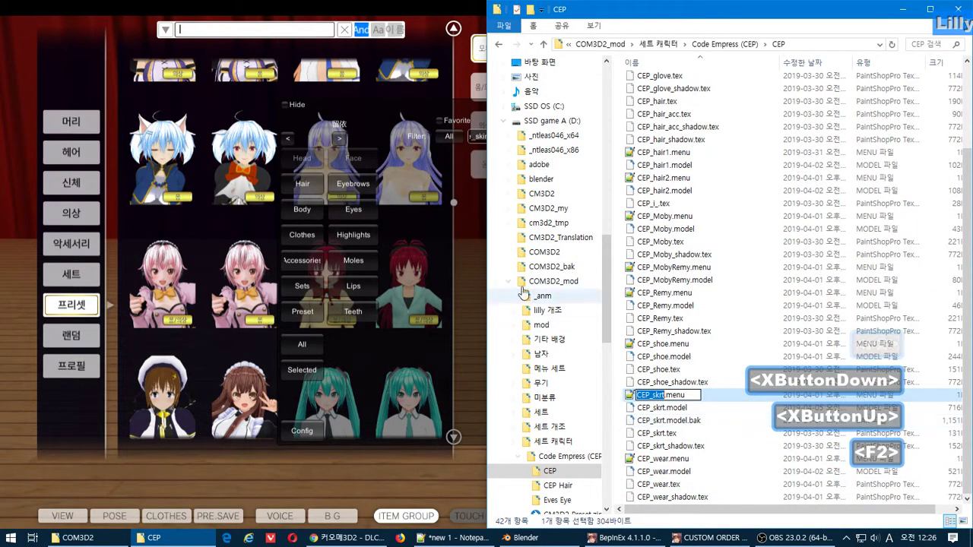
key(ctrl+c)
click(465, 296)
click(511, 136)
key(ctrl+a)
key(ctrl+v)
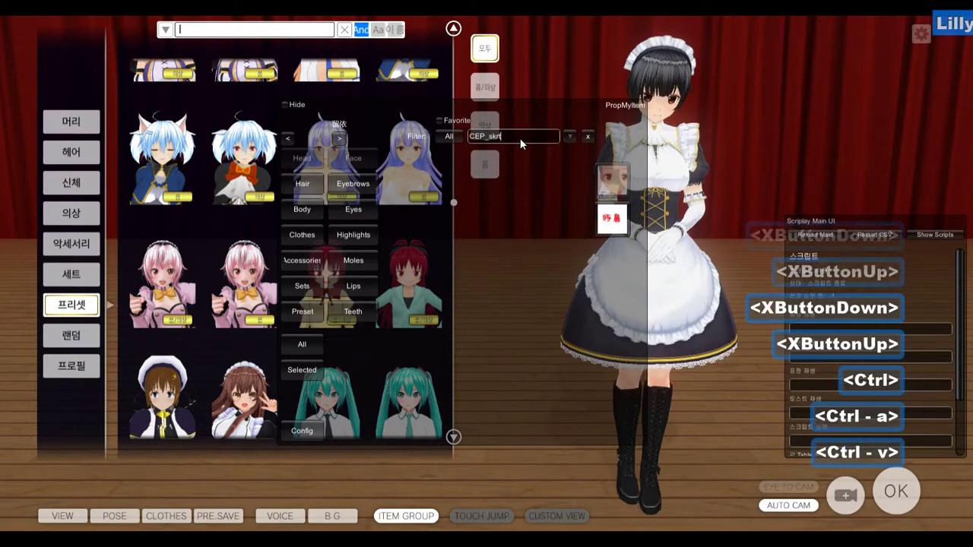
List the filtered items of all categories, put the CEP_skrt skirt on the maid and close the PropMyItem window
click(291, 343)
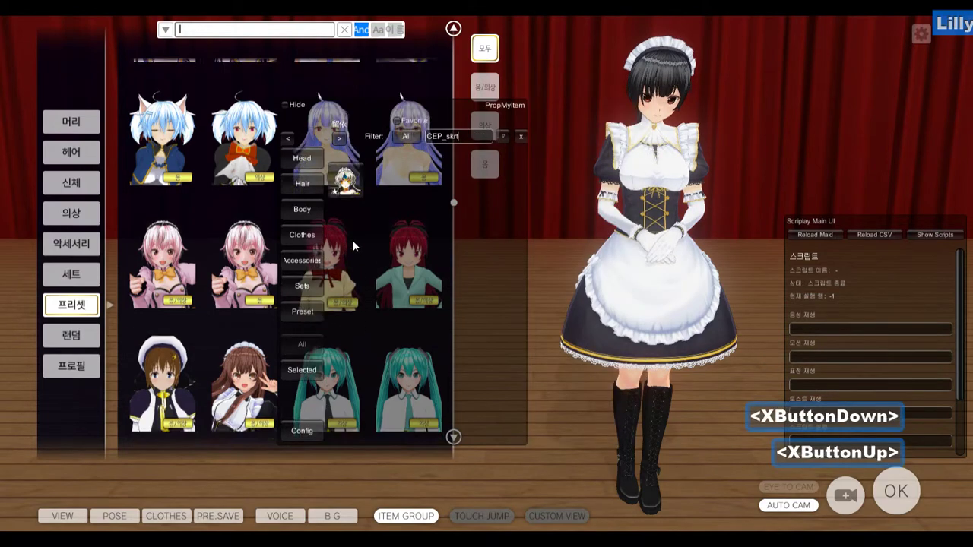
drag(698, 336, 821, 312)
key(shift)
key(shift+i)
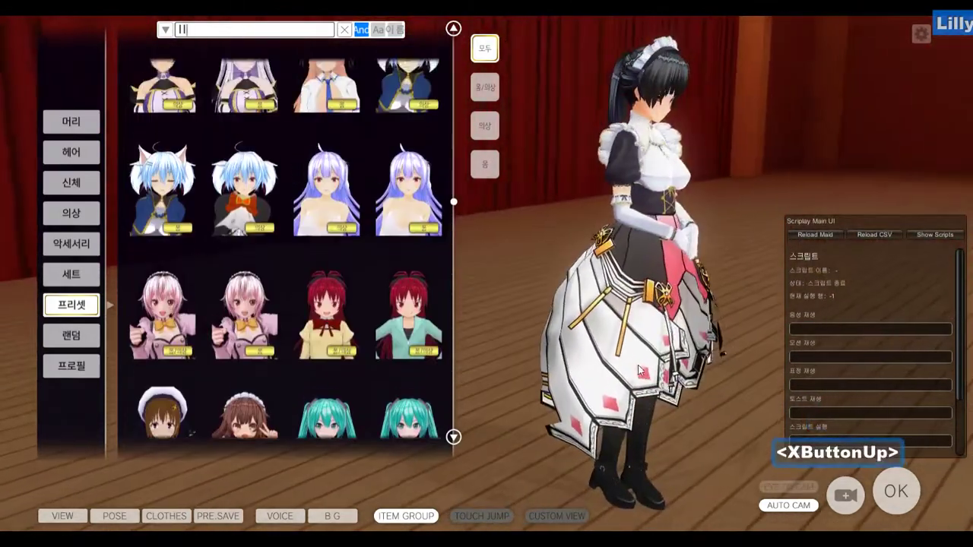
Hide the edit interface, view the maid from the front and open her pose settings
click(75, 519)
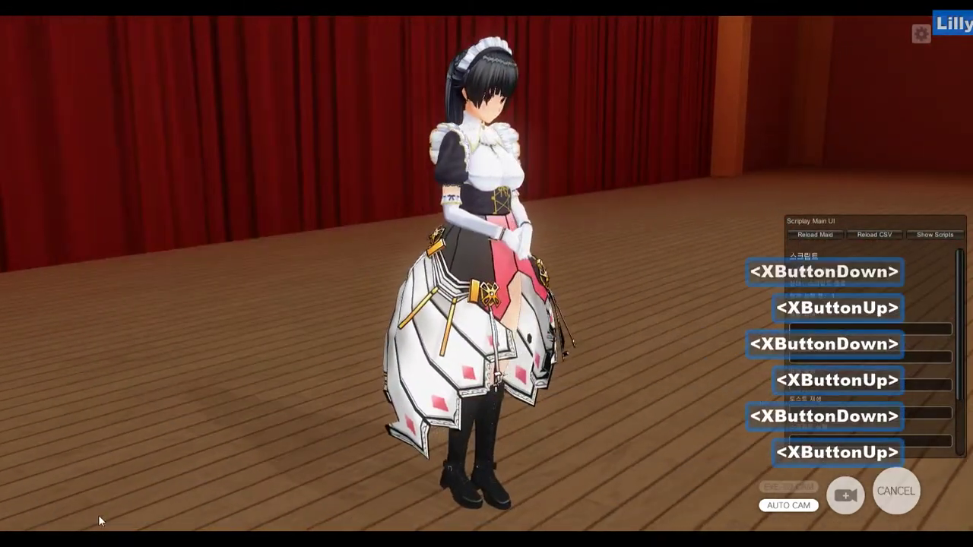
drag(487, 302, 377, 298)
click(380, 296)
key(F7)
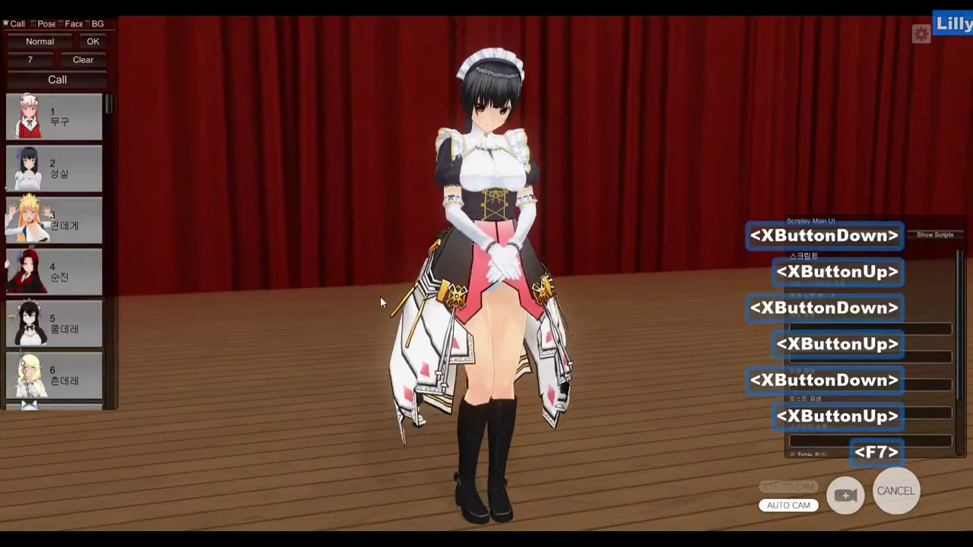
middle_click(382, 266)
click(47, 23)
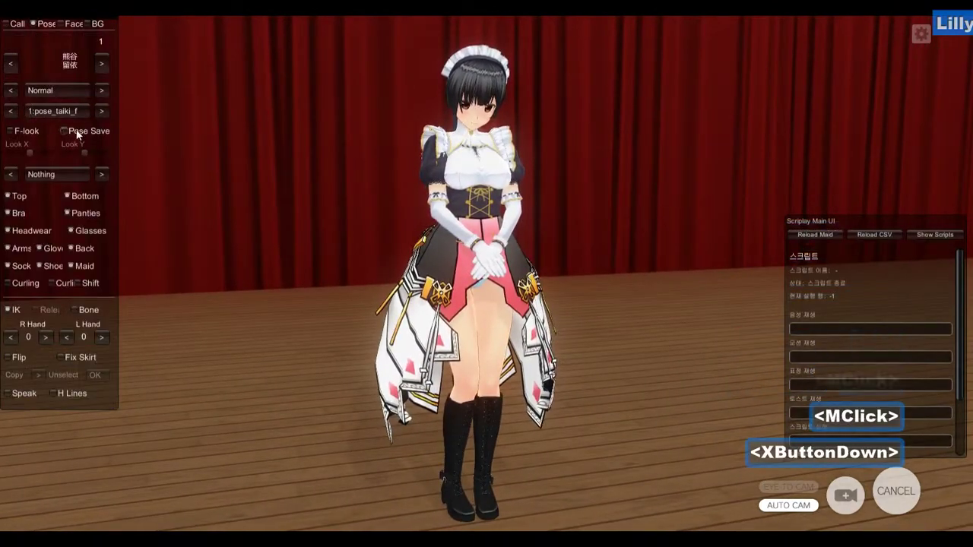
Advance the maid's pose one at a time to pose 7 and examine how the skirt deforms from several angles
click(101, 112)
click(101, 112)
click(101, 111)
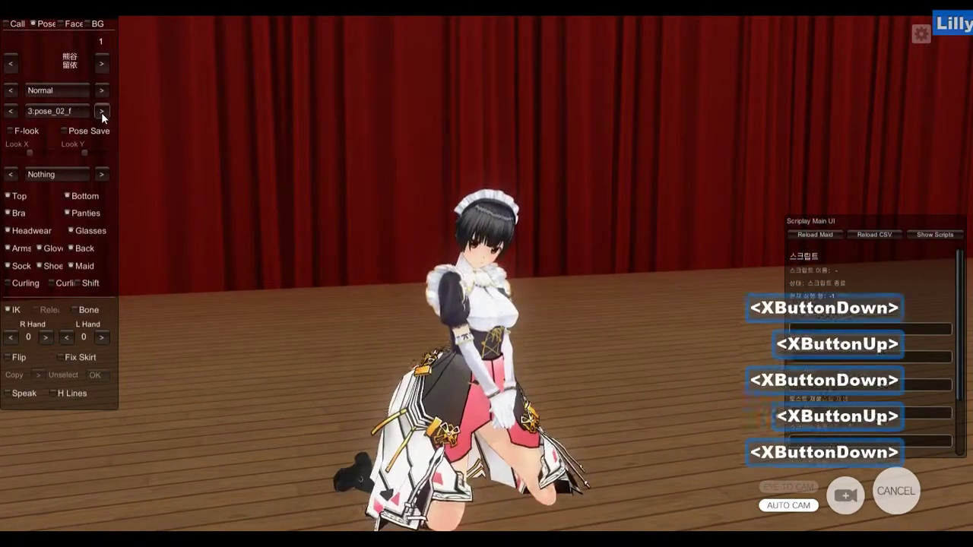
click(101, 112)
click(101, 112)
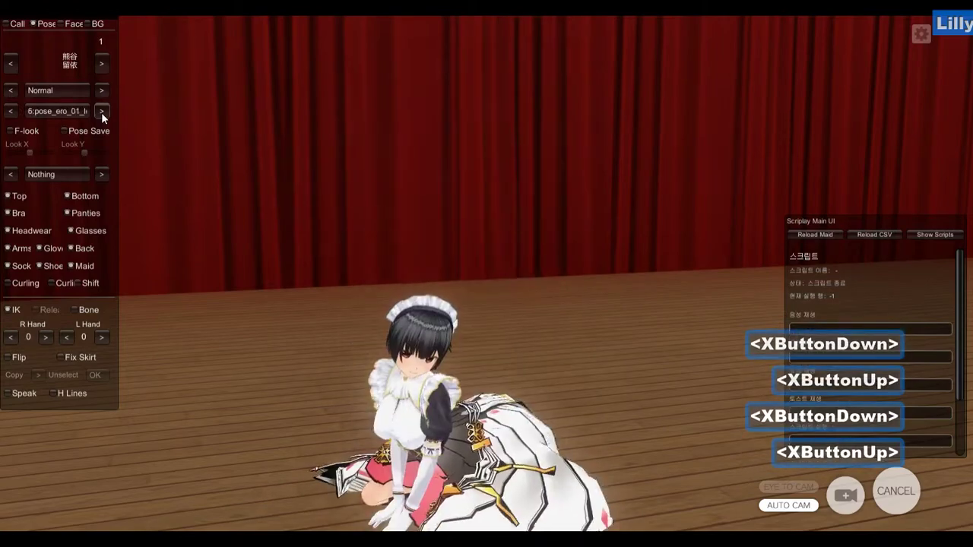
click(101, 111)
right_drag(555, 278, 419, 296)
middle_drag(420, 296, 448, 198)
right_drag(448, 198, 561, 62)
Advance the maid's pose from pose 8 to pose 15 and examine the skirt's deformation in each
click(101, 112)
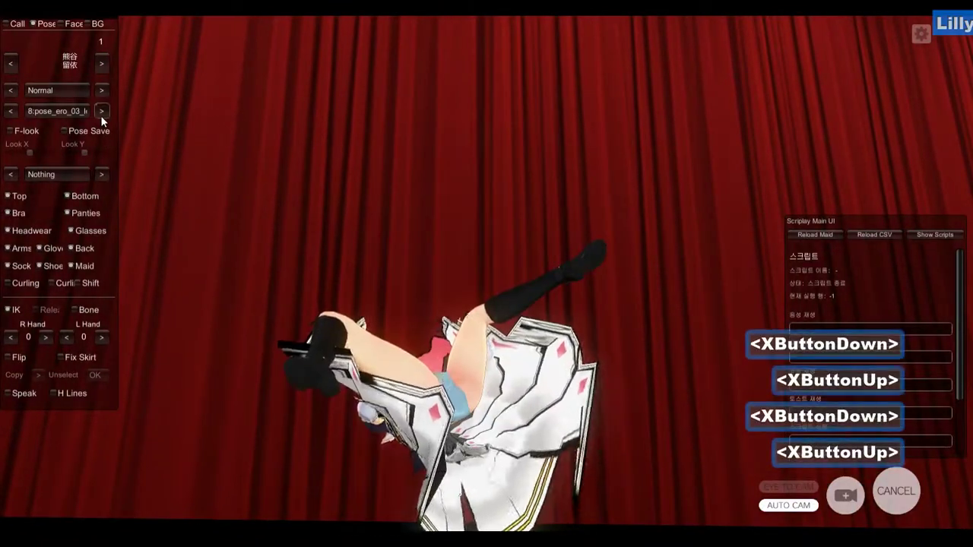
click(101, 112)
click(101, 112)
click(101, 112)
click(101, 116)
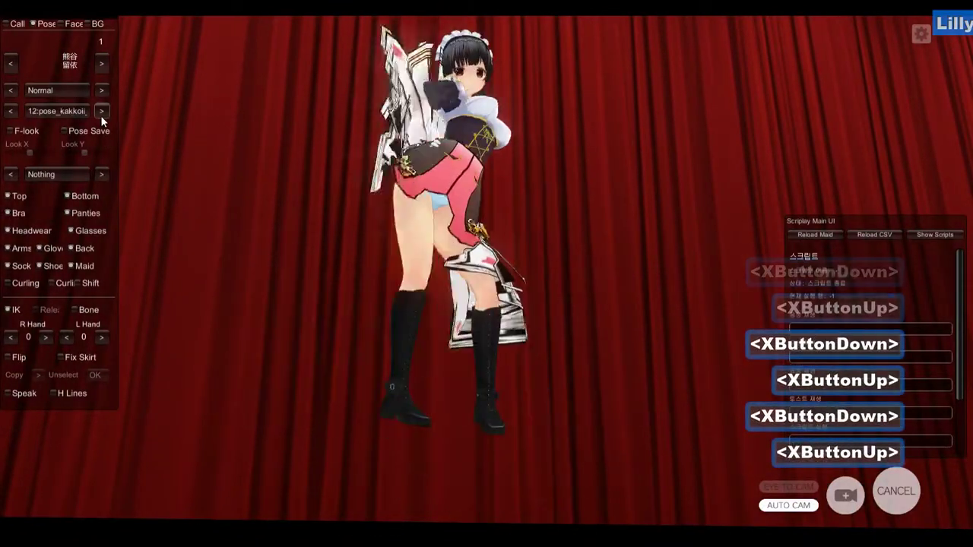
right_drag(448, 122, 357, 219)
click(99, 114)
click(100, 114)
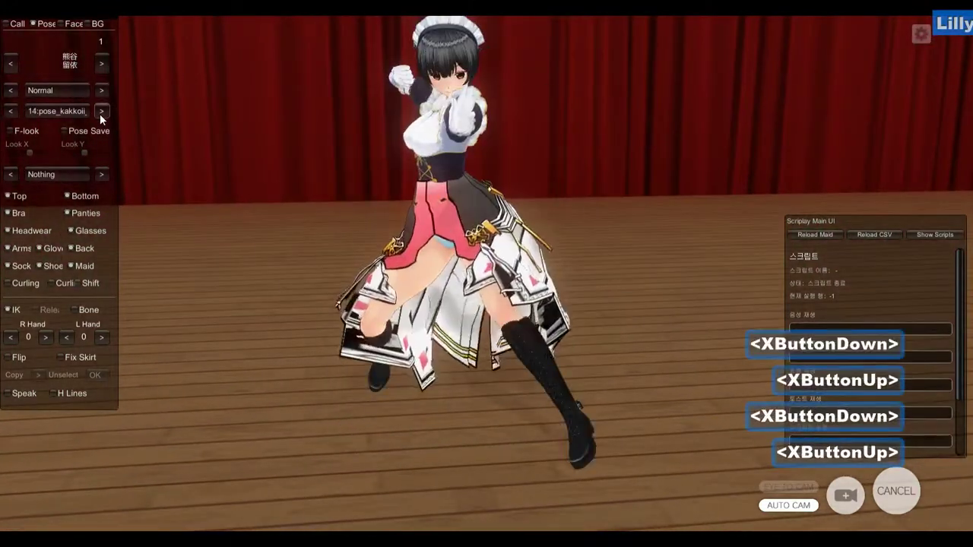
click(99, 113)
scroll(422, 148, up, 2)
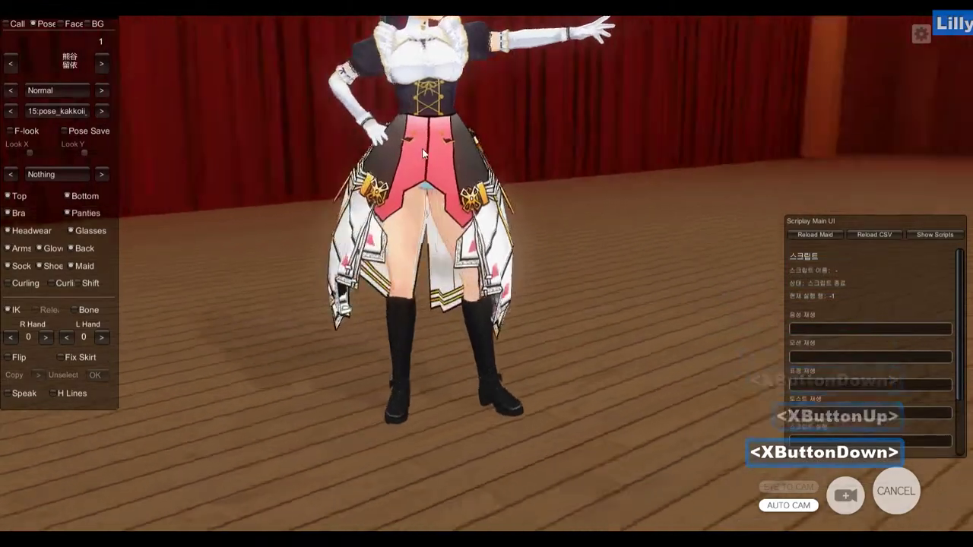
mouse_move(423, 150)
right_down()
mouse_move(445, 147)
mouse_move(410, 149)
right_up()
Switch to Blender, select CEP_skrt, show it in front orthographic view and put it in Weight Paint mode
key(alt)
key(alt+Tab)
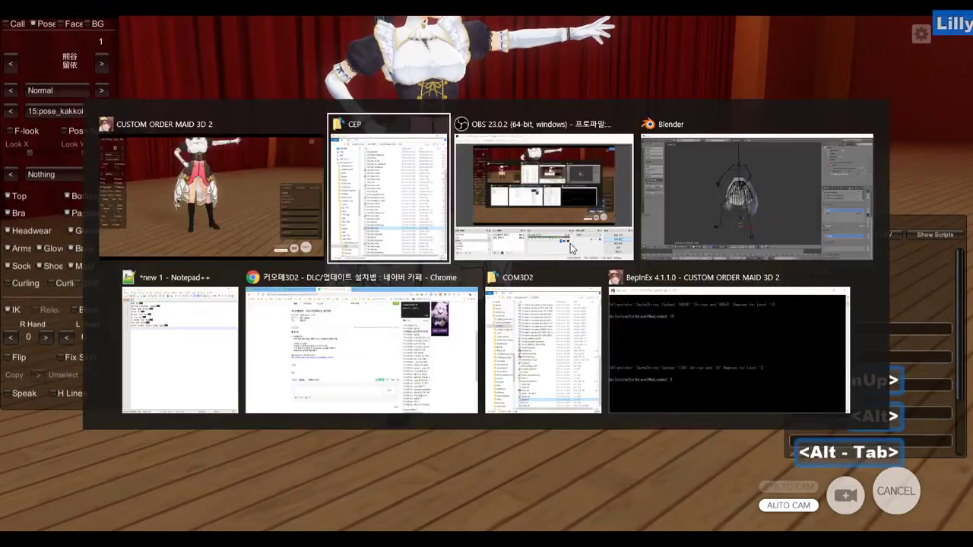
click(751, 216)
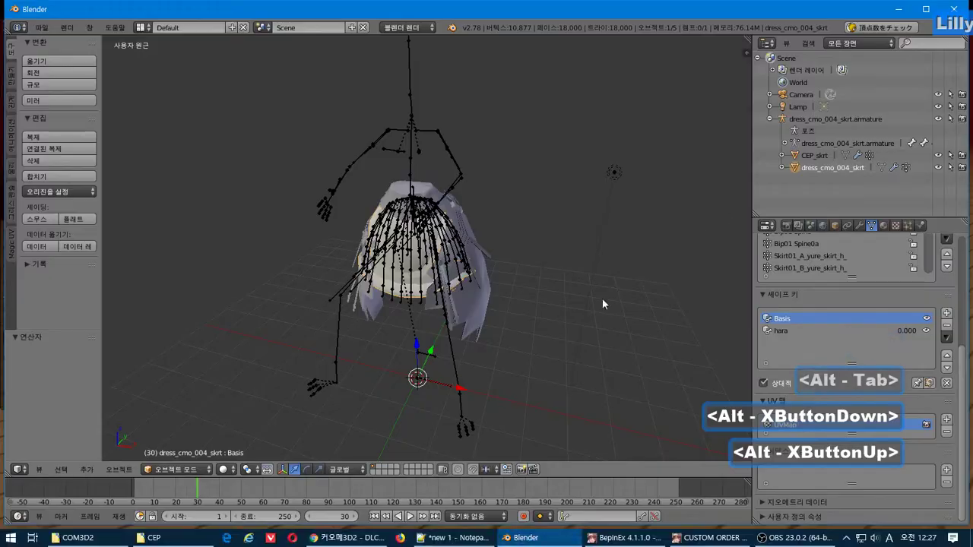
right_click(487, 307)
scroll(487, 307, up, 3)
key(KP_1)
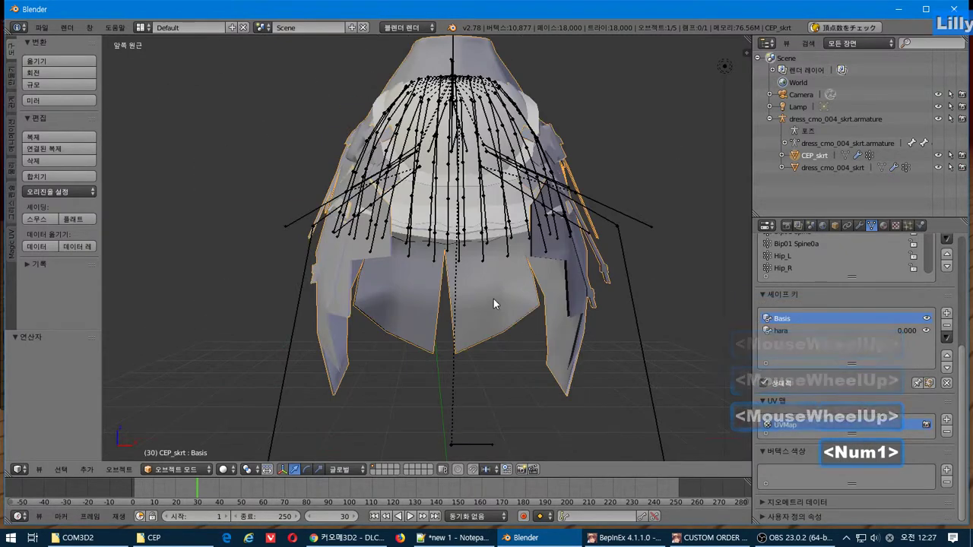
key(KP_5)
key(Tab)
scroll(489, 256, up, 1)
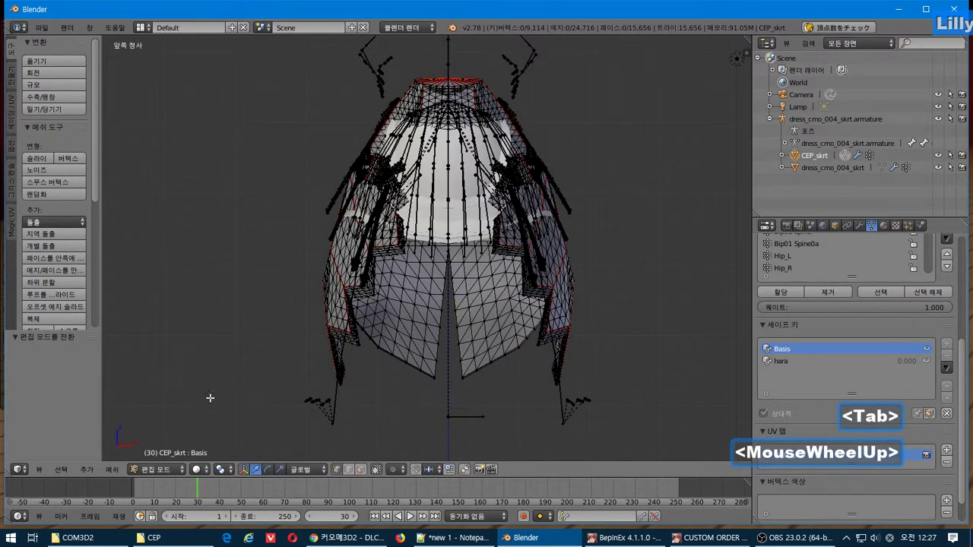
click(169, 472)
click(178, 406)
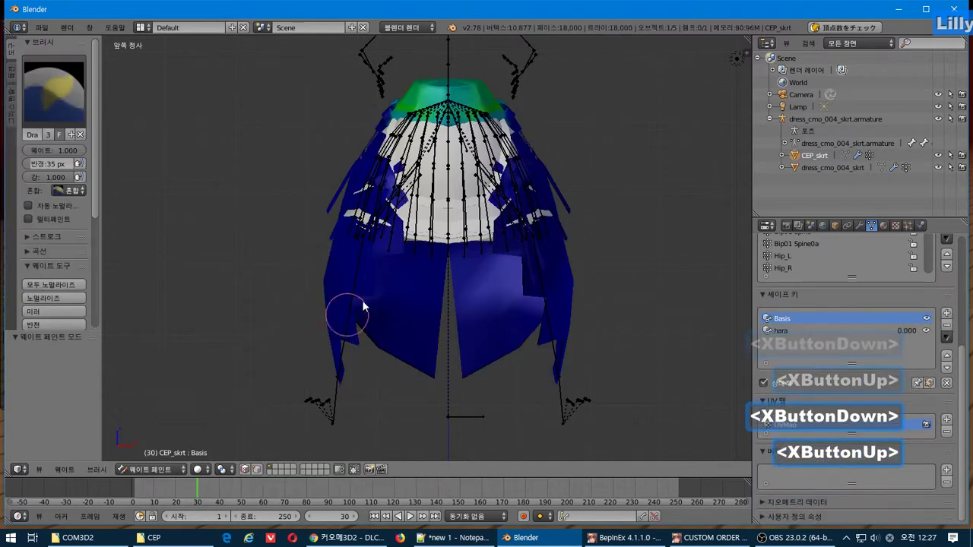
Examine the weights of CEP_skrt's body vertex groups, from Bip01 Spine through the Hip and momoniku groups
shift+middle_drag(347, 319, 291, 323)
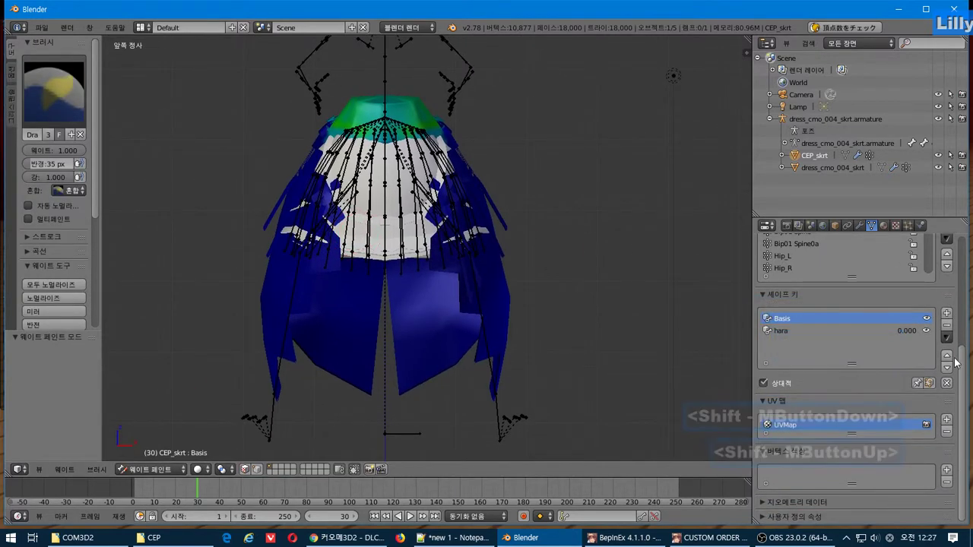
scroll(929, 359, up, 4)
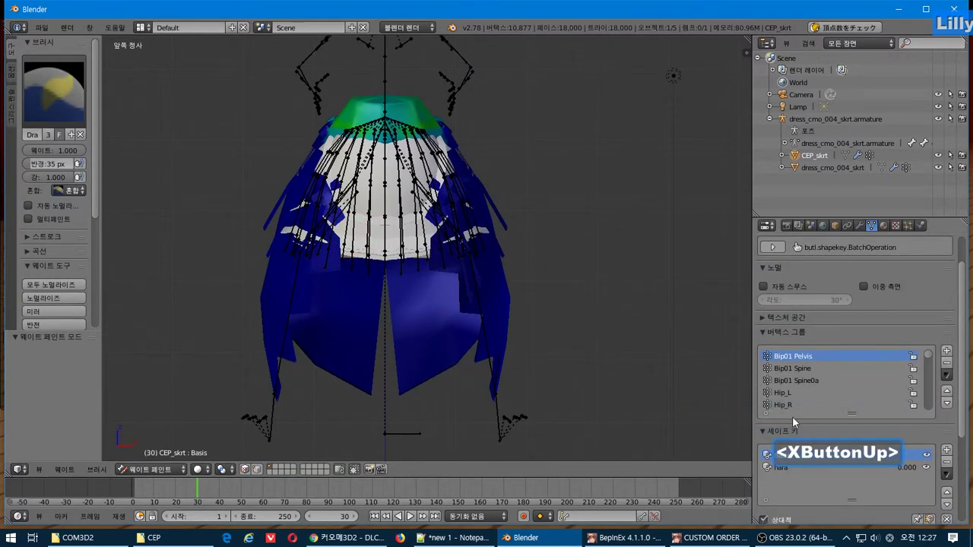
click(820, 368)
key(Down)
key(Down)
key(Down)
key(Down)
key(Down)
key(Down)
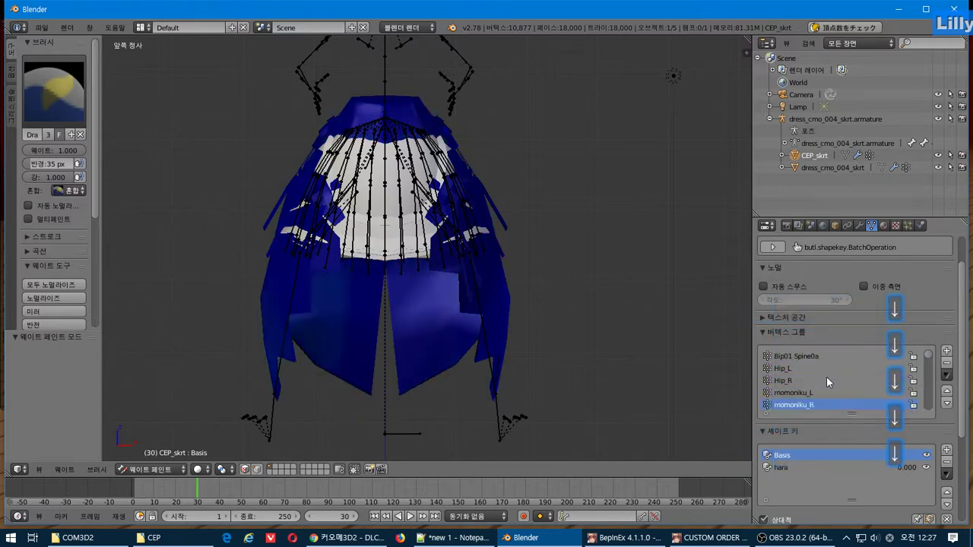
key(Up)
key(Up)
ctrl+scroll(826, 376, up, 1)
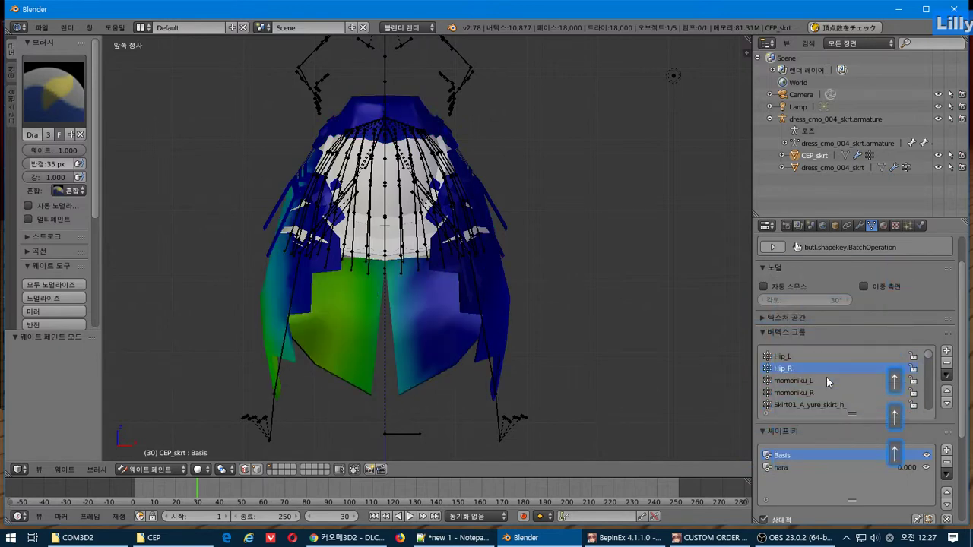
ctrl+scroll(826, 377, down, 7)
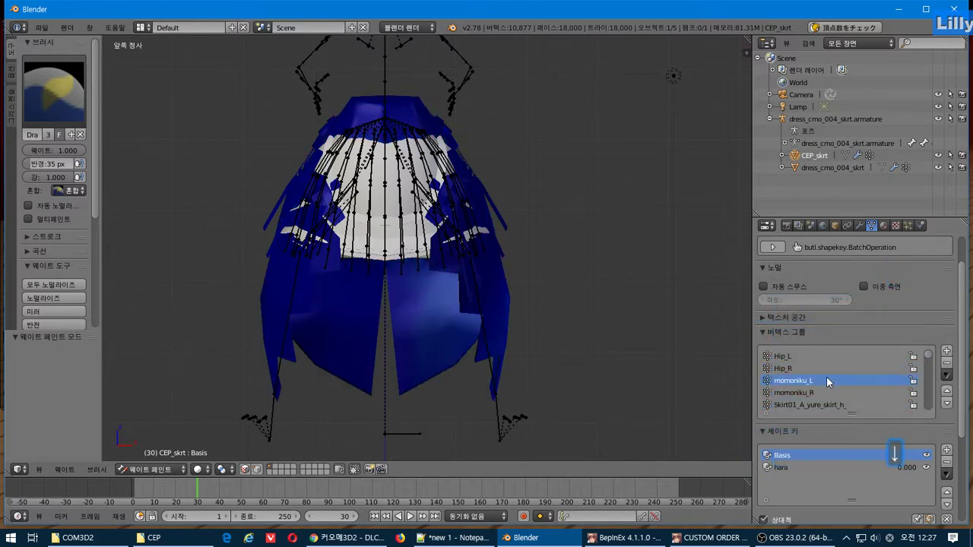
Examine the weights of CEP_skrt's yure_skirt vertex groups one by one, down to Skirt06_D
ctrl+scroll(826, 377, down, 6)
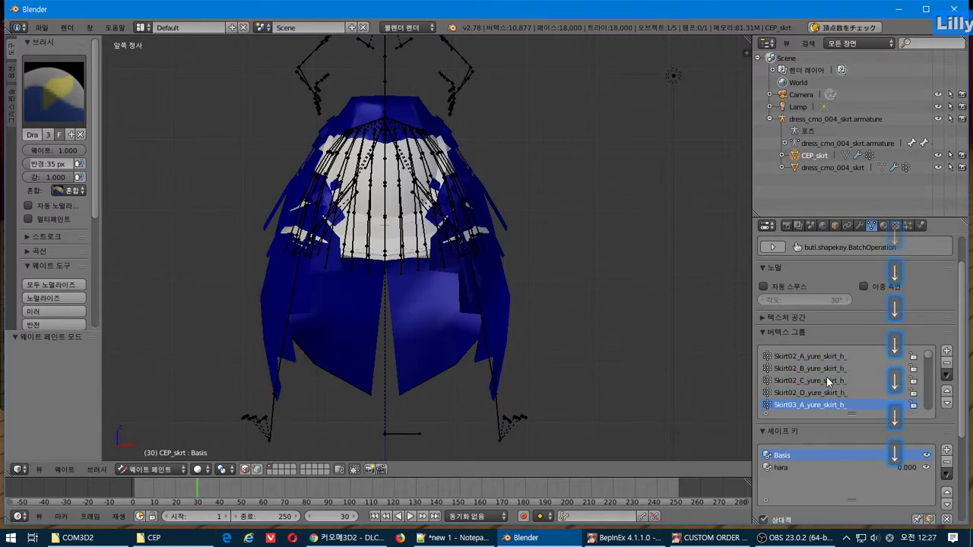
ctrl+scroll(826, 376, up, 1)
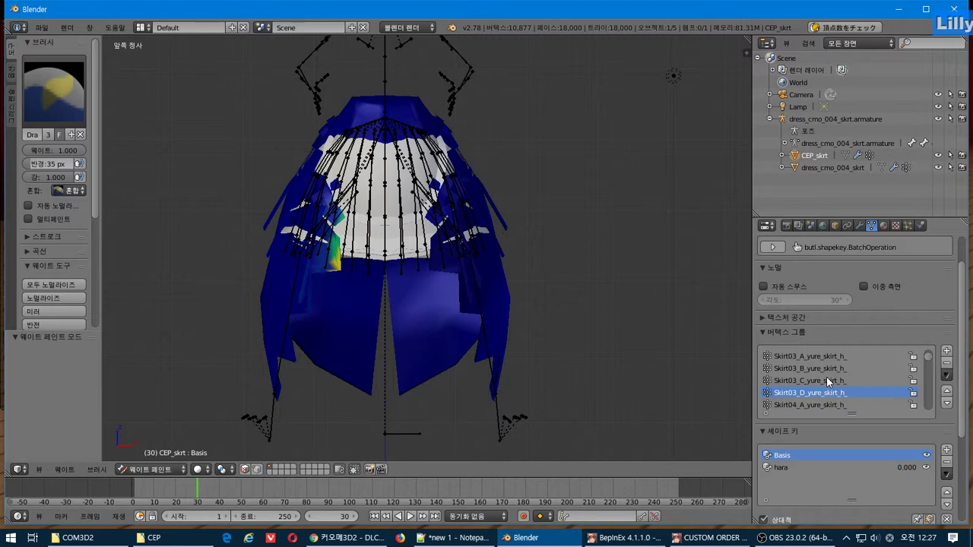
ctrl+scroll(826, 376, down, 4)
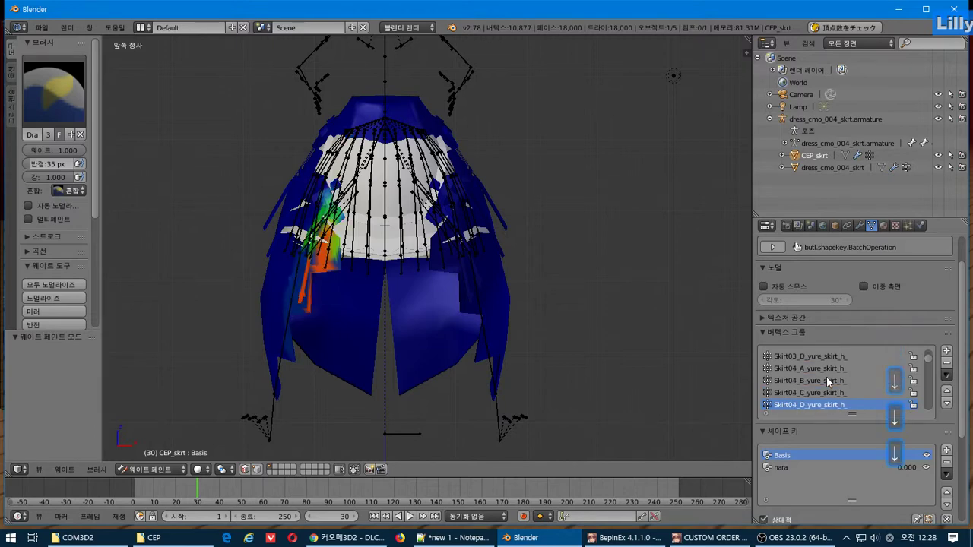
ctrl+scroll(826, 376, down, 4)
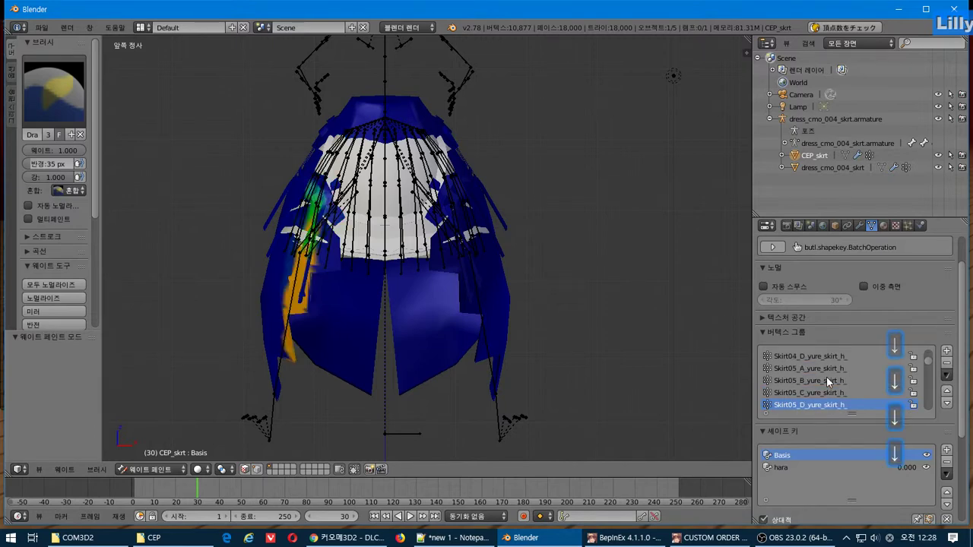
ctrl+scroll(826, 377, down, 4)
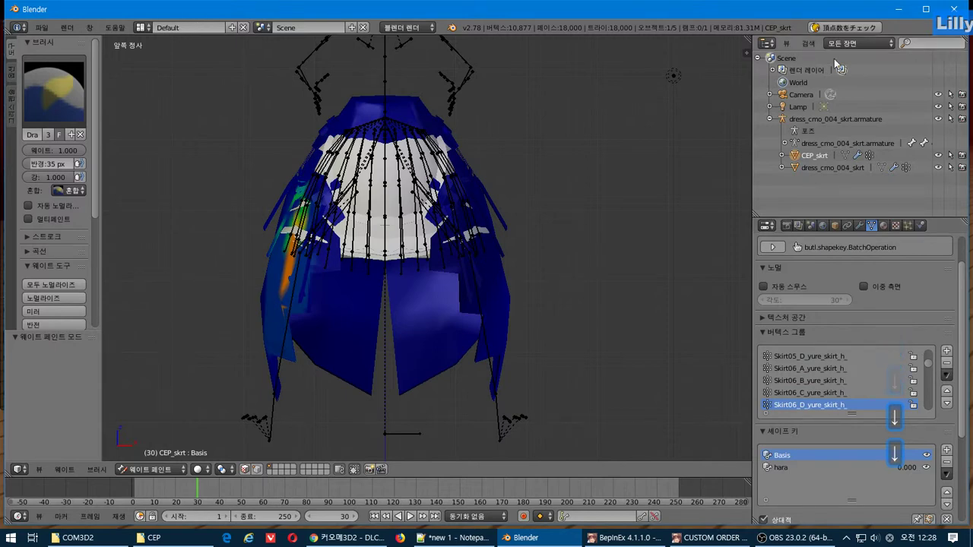
Return to Object Mode, select dress_cmo_004_skrt and delete it from the scene
key(Tab)
key(Tab)
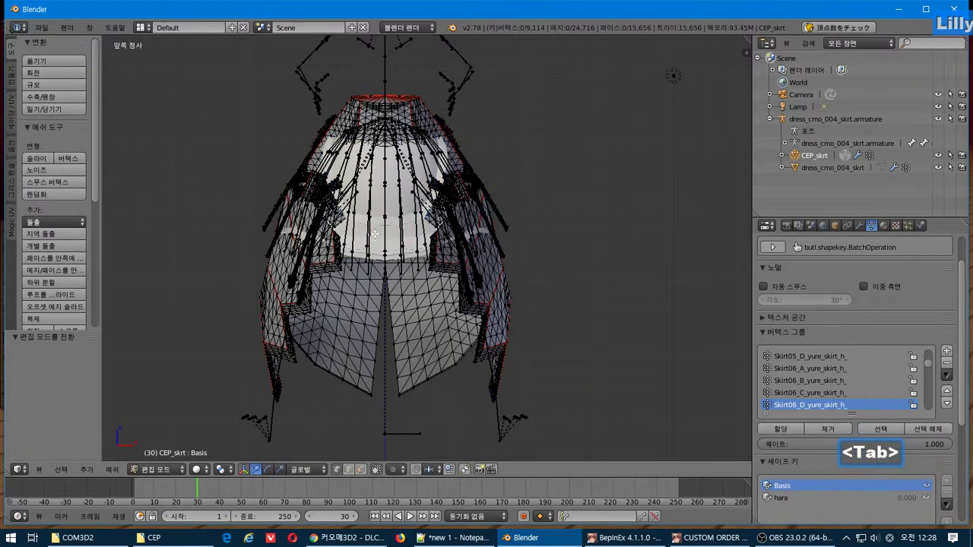
key(ctrl+z)
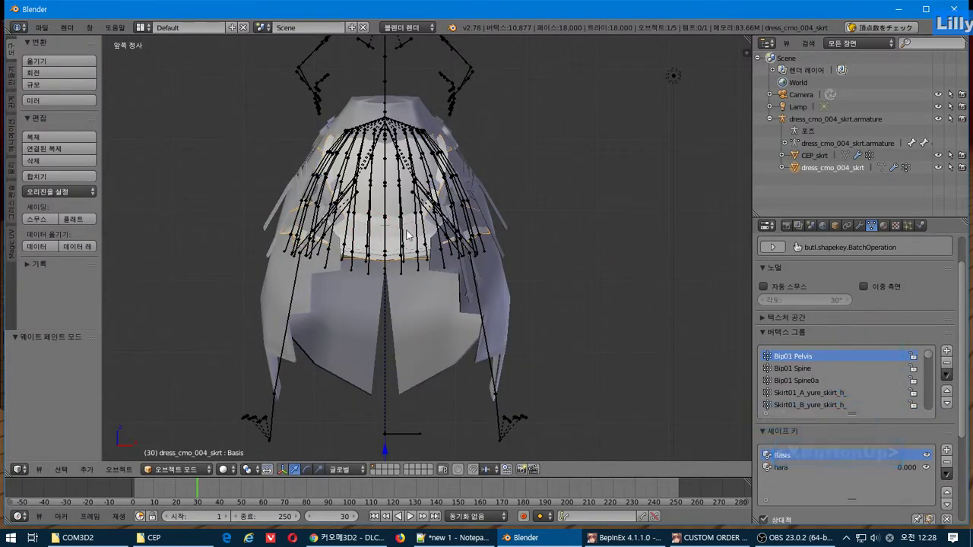
key(Delete)
key(Return)
Reselect CEP_skrt in Weight Paint mode and examine its skirt vertex groups from Skirt06_D back to Skirt03_D
scroll(414, 232, up, 2)
middle_drag(448, 245, 482, 276)
middle_drag(412, 311, 428, 315)
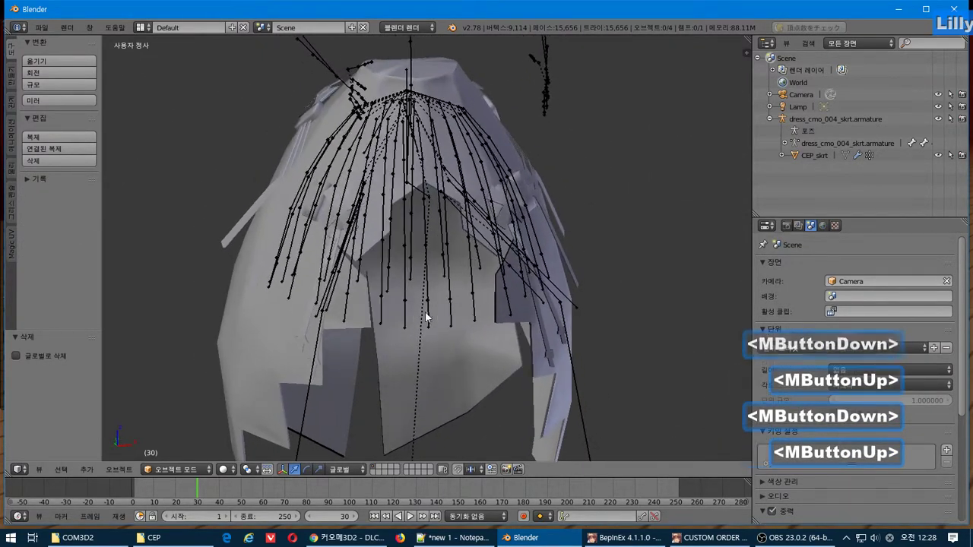
right_click(370, 223)
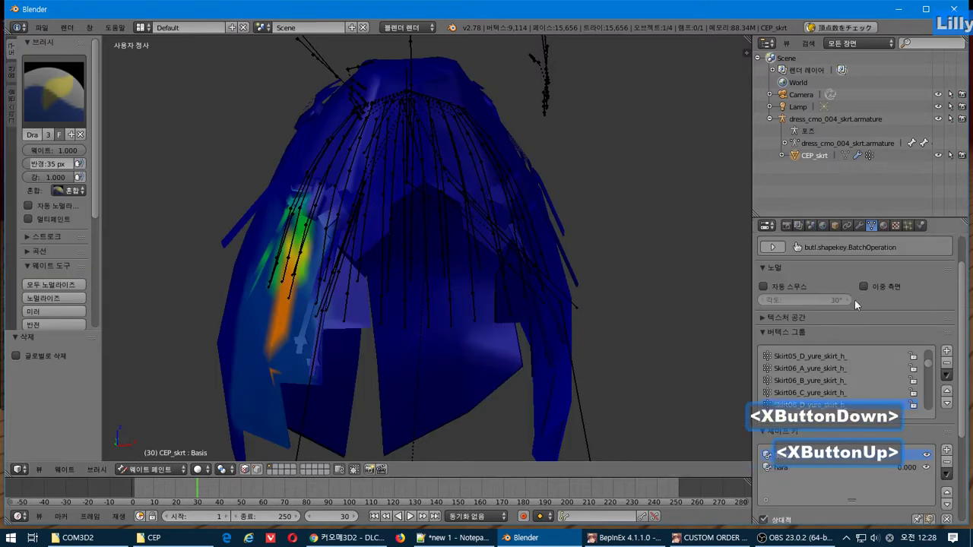
click(843, 380)
key(Up)
key(Up)
key(Up)
key(Up)
key(Up)
key(Up)
key(Up)
key(Up)
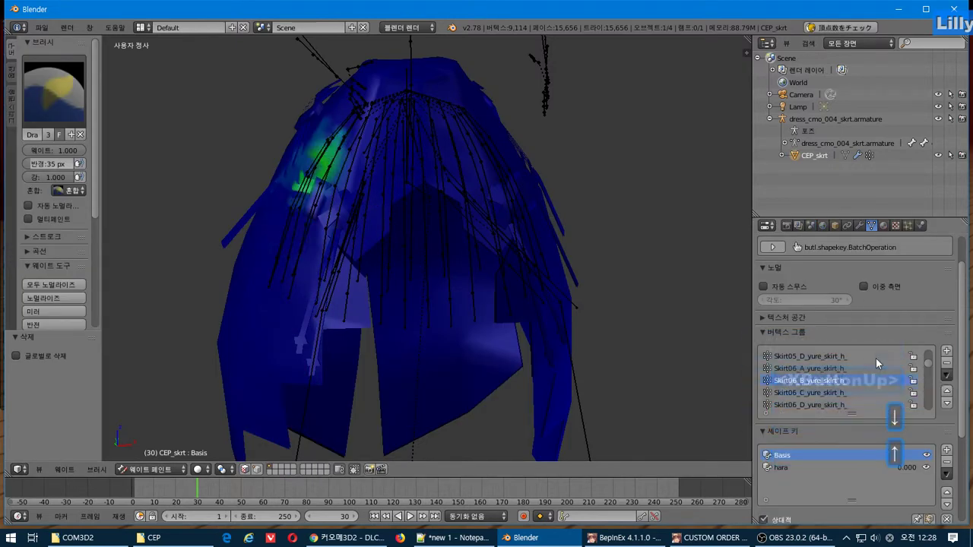
key(Down)
key(Down)
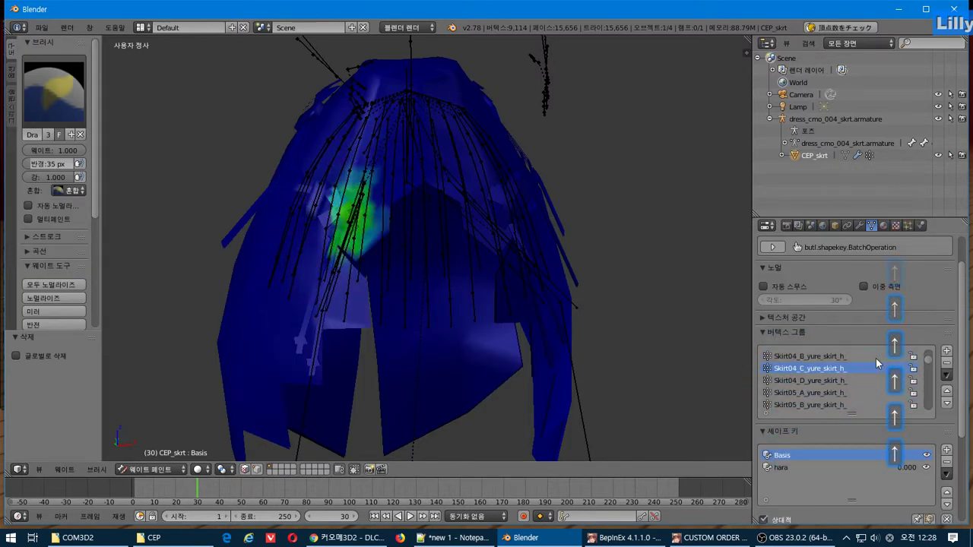
key(Up)
key(Up)
key(Up)
key(Up)
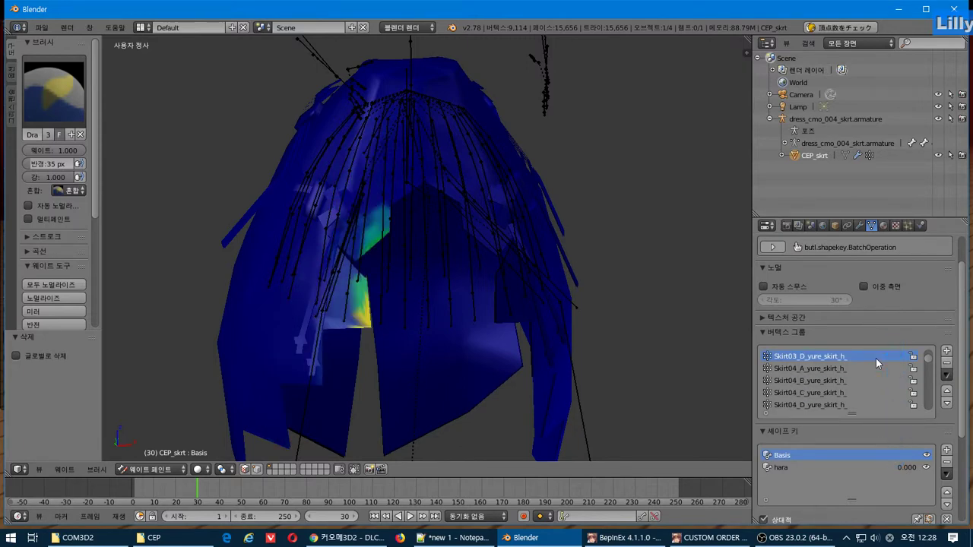
Enable vertex selection masking for painting and select the vertices assigned to the Skirt03_D_yure_skirt_h_ group
click(259, 469)
scroll(365, 370, up, 1)
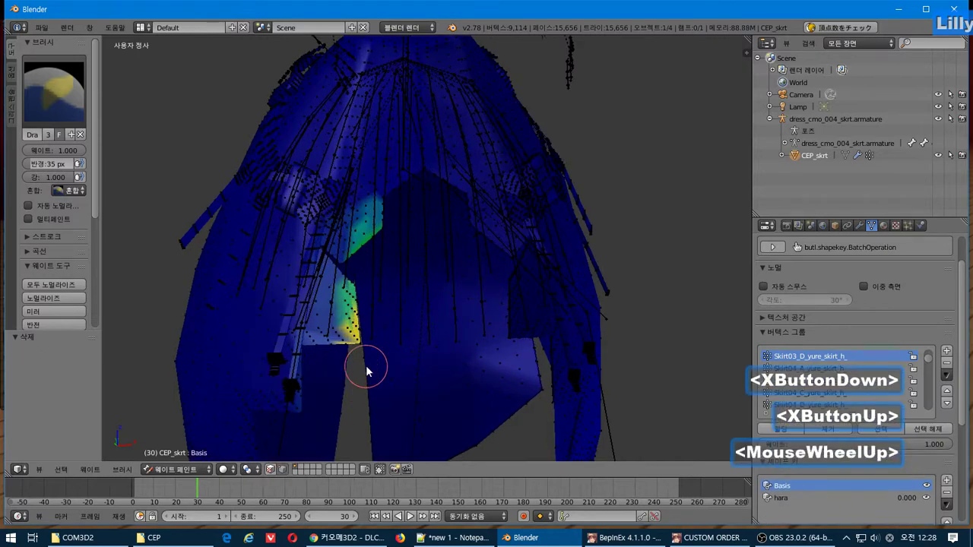
click(880, 429)
scroll(419, 297, up, 2)
middle_drag(421, 288, 423, 277)
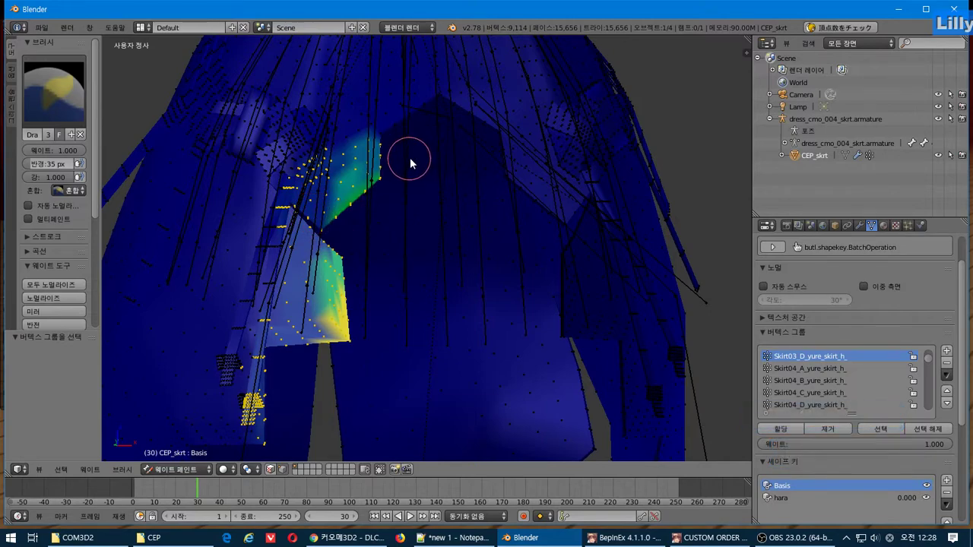
Switch CEP_skrt to Edit Mode and separate the mesh by loose parts
scroll(411, 159, down, 2)
mouse_move(413, 157)
middle_down()
mouse_move(397, 180)
mouse_move(412, 167)
middle_up()
key(Tab)
scroll(417, 178, down, 1)
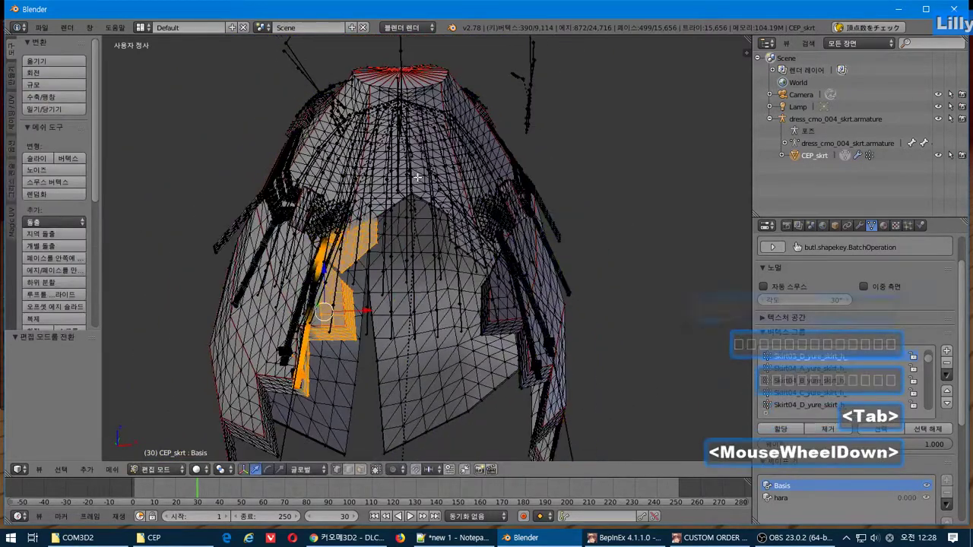
click(114, 470)
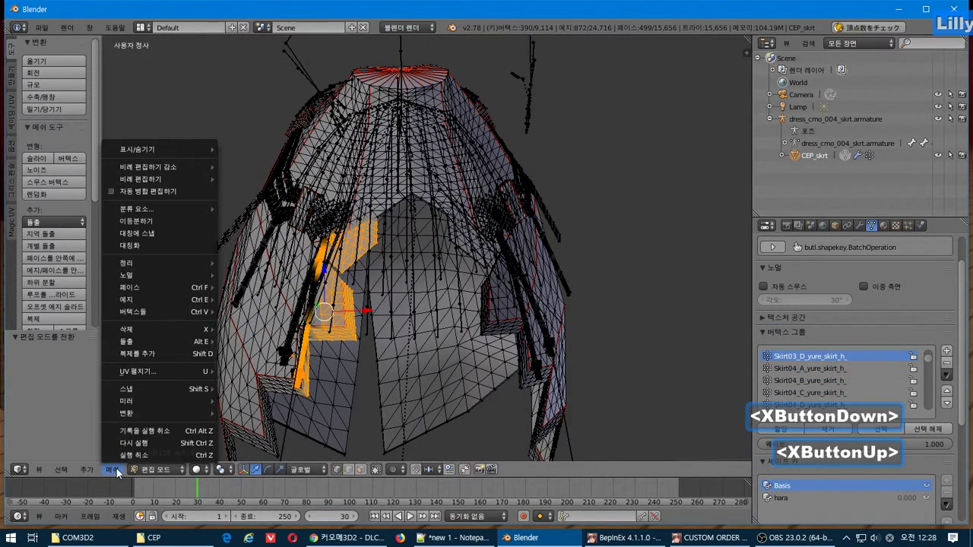
mouse_move(195, 311)
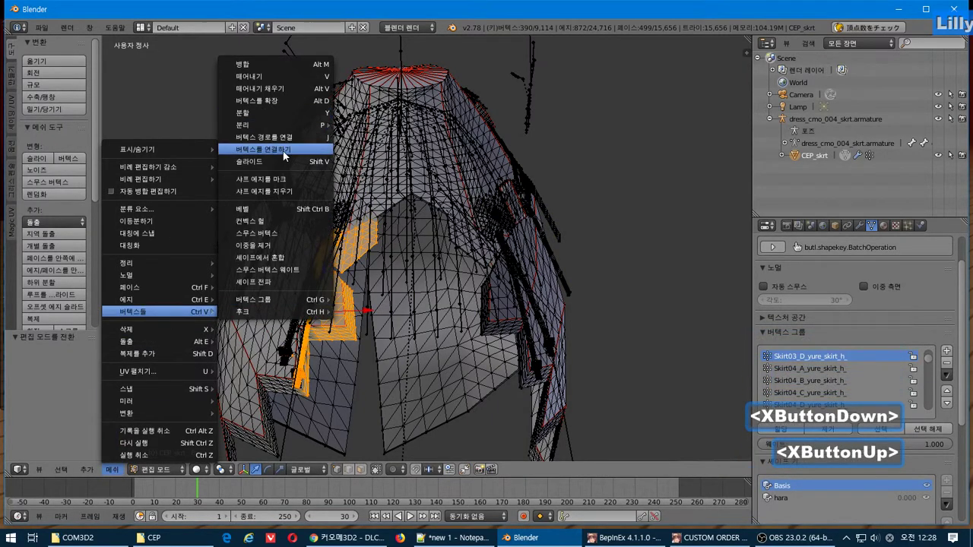
mouse_move(298, 123)
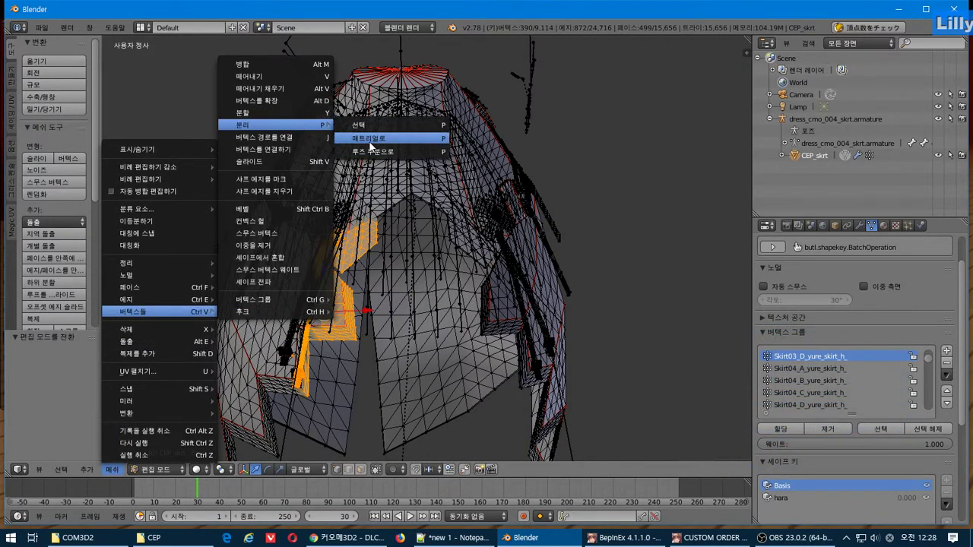
click(378, 152)
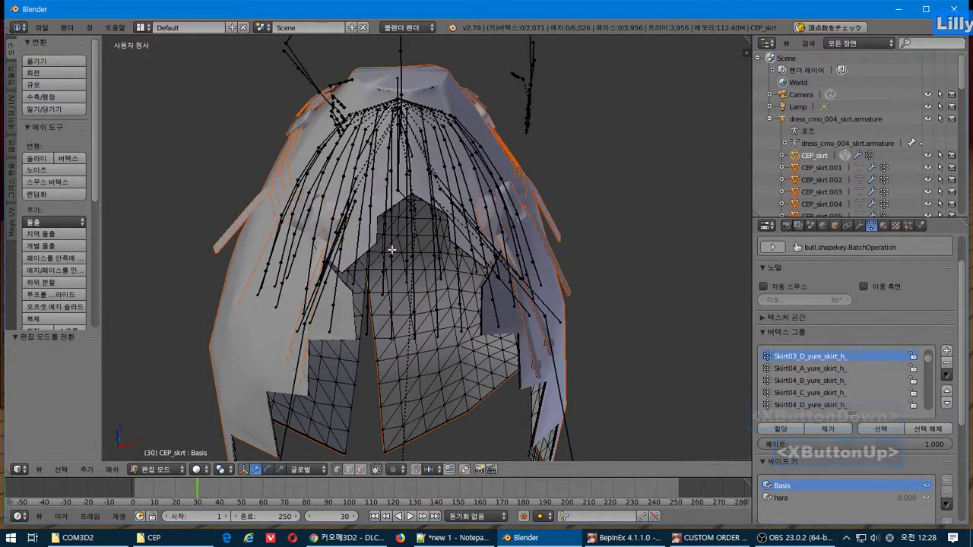
In Object Mode, move the separated pieces CEP_skrt.001 and CEP_skrt out to opposite sides of the armature
middle_drag(379, 306, 335, 293)
key(Tab)
click(175, 469)
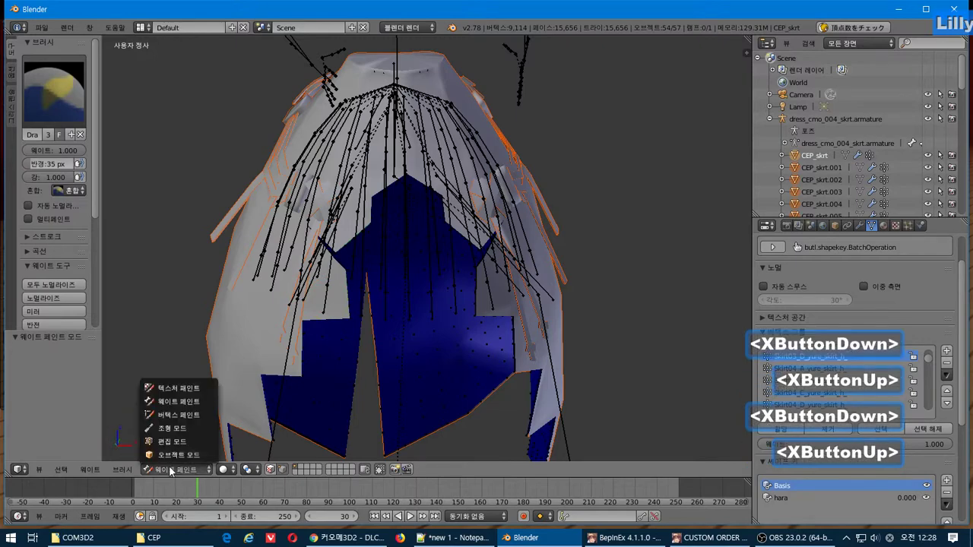
click(175, 453)
right_click(342, 311)
mouse_move(342, 312)
middle_down()
mouse_move(353, 304)
mouse_move(336, 310)
middle_up()
key(g)
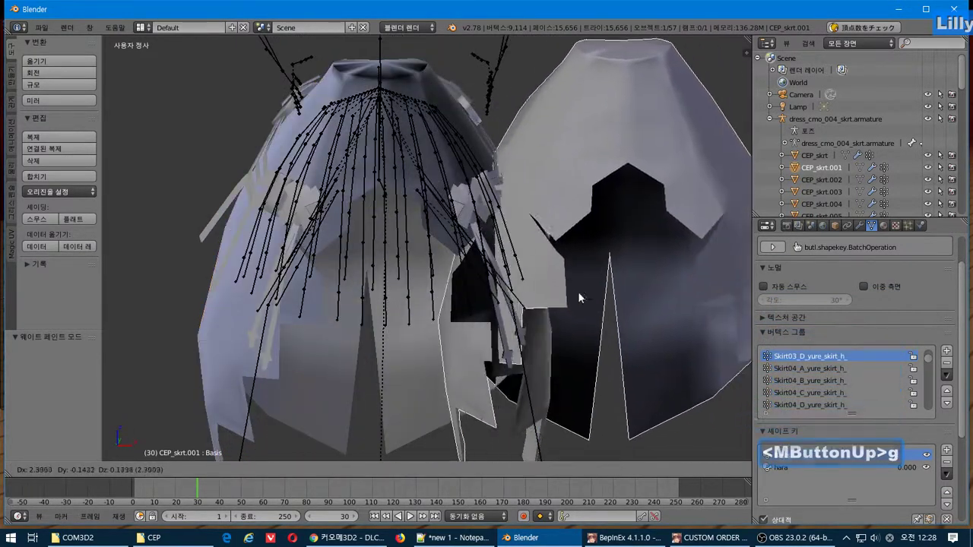
key(Escape)
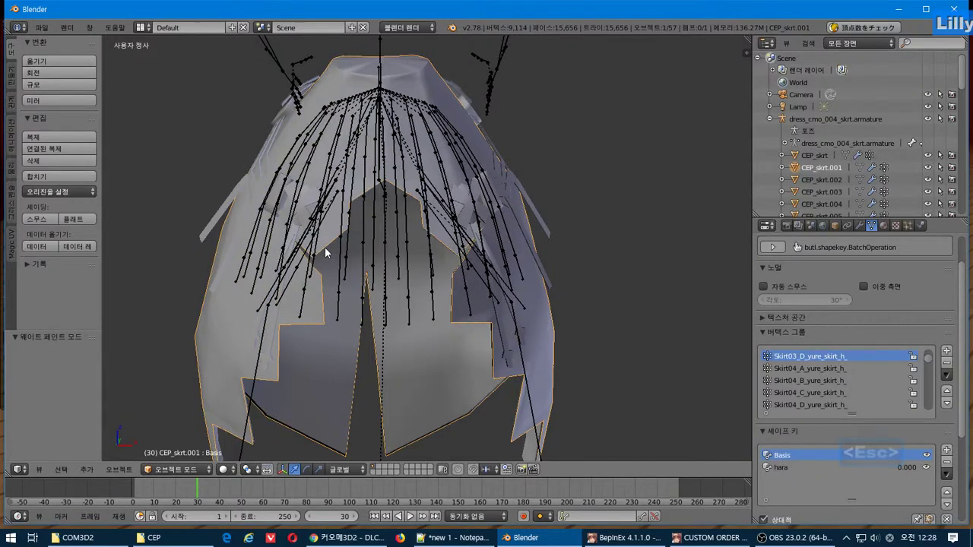
key(g)
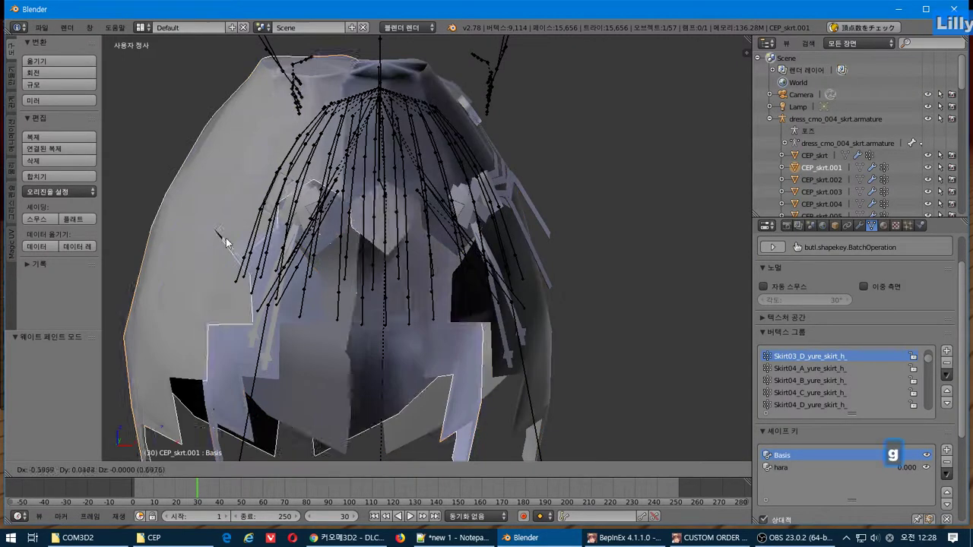
click(187, 240)
right_click(237, 299)
key(g)
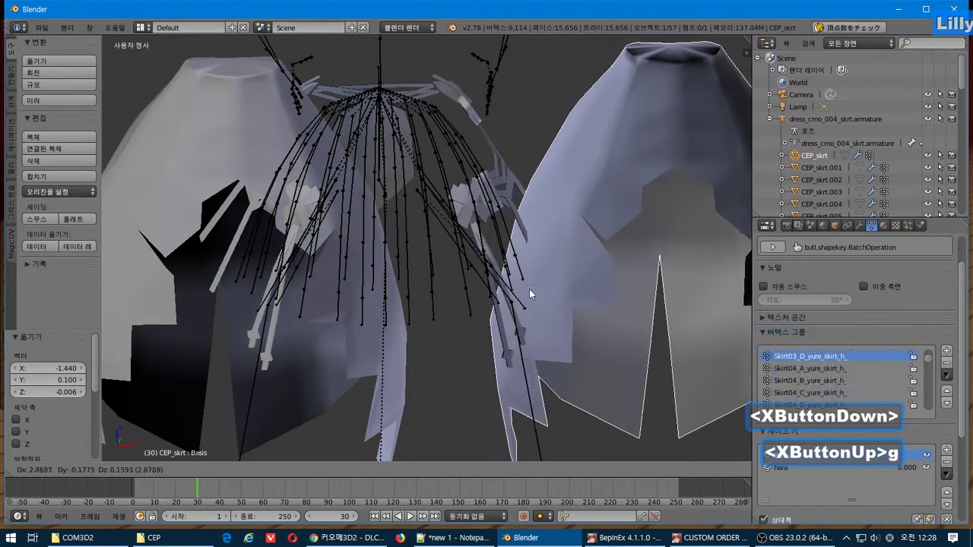
click(463, 284)
middle_drag(463, 285, 412, 266)
Undo the piece moves and the separation so that CEP_skrt is a single object again
key(ctrl+z)
key(ctrl+z)
key(ctrl+z)
key(ctrl+z)
key(ctrl+z)
key(ctrl+z)
key(ctrl+z)
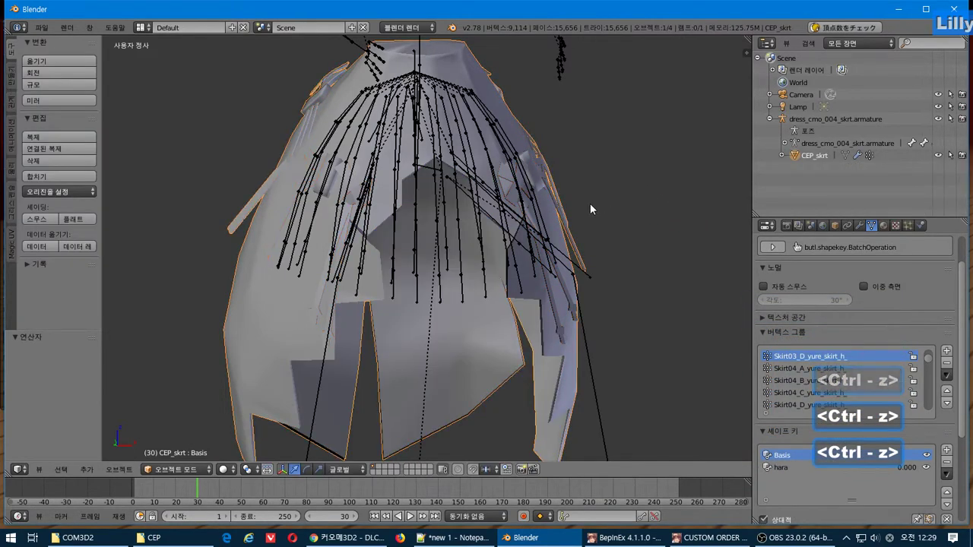
Put CEP_skrt back in Weight Paint mode and paint the lower front panel's Skirt03_D weights with brush weight 0
mouse_move(391, 208)
middle_down()
mouse_move(371, 204)
mouse_move(388, 222)
mouse_move(395, 204)
middle_up()
scroll(395, 204, up, 1)
scroll(395, 204, up, 1)
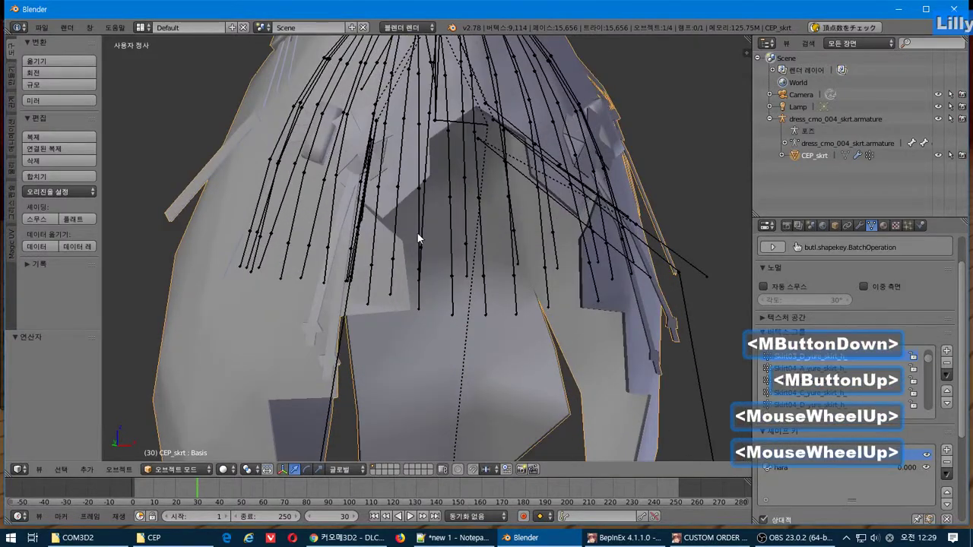
click(189, 470)
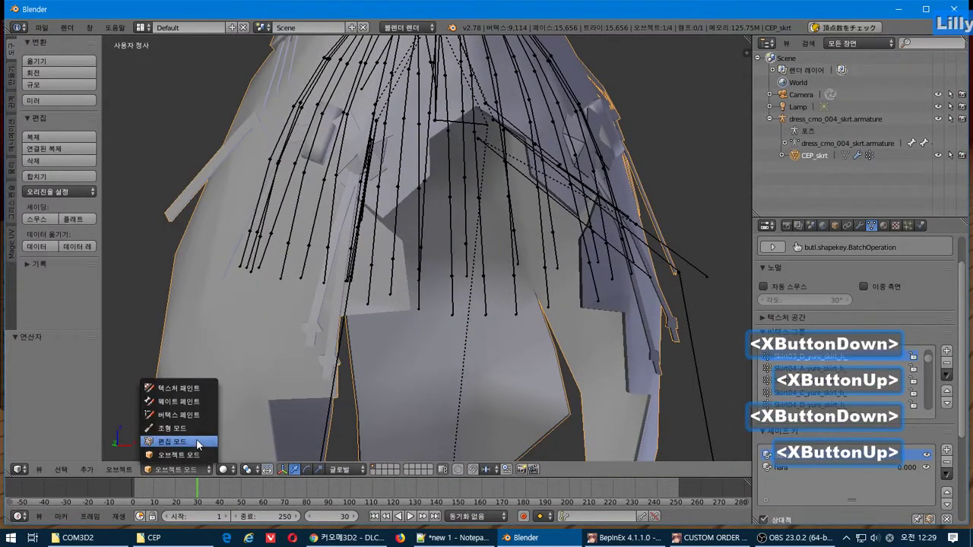
click(199, 401)
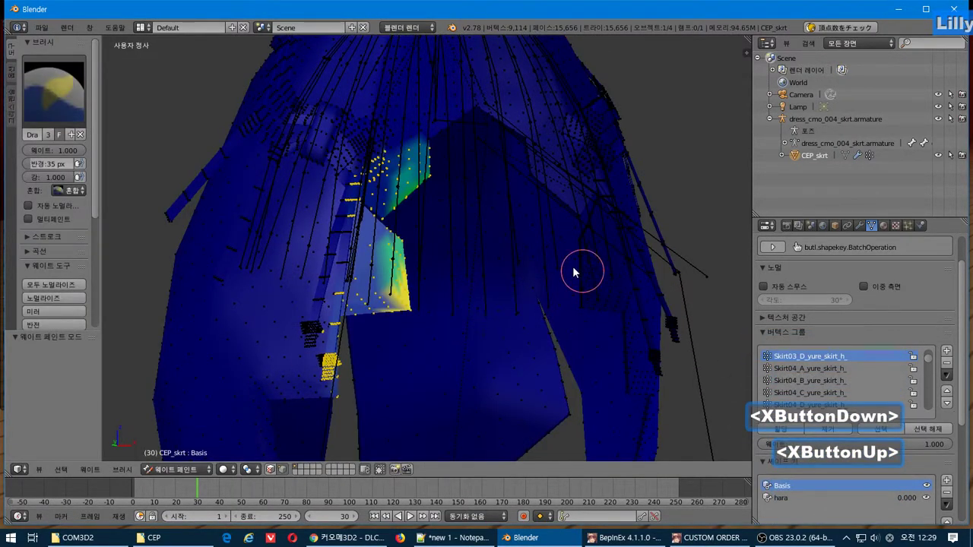
scroll(532, 254, up, 1)
middle_drag(533, 254, 509, 255)
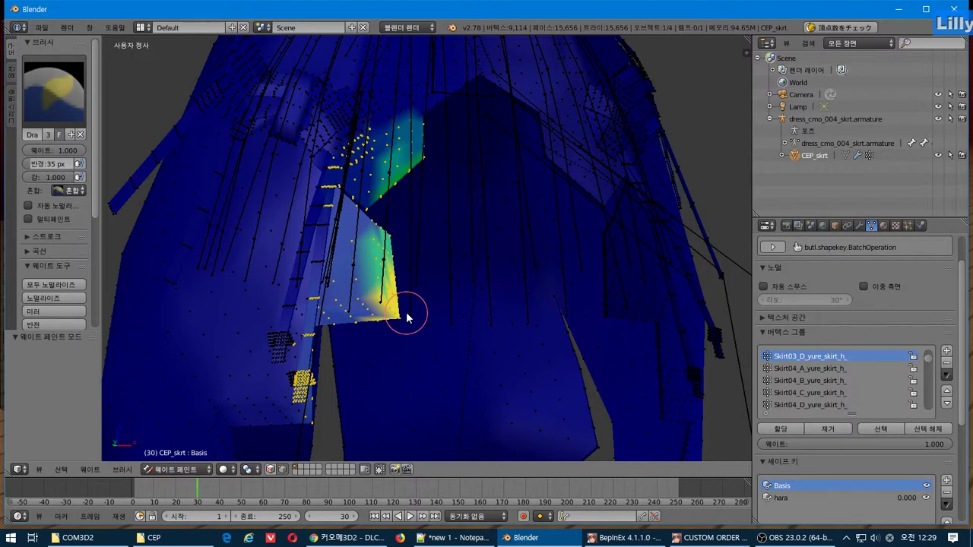
click(368, 312)
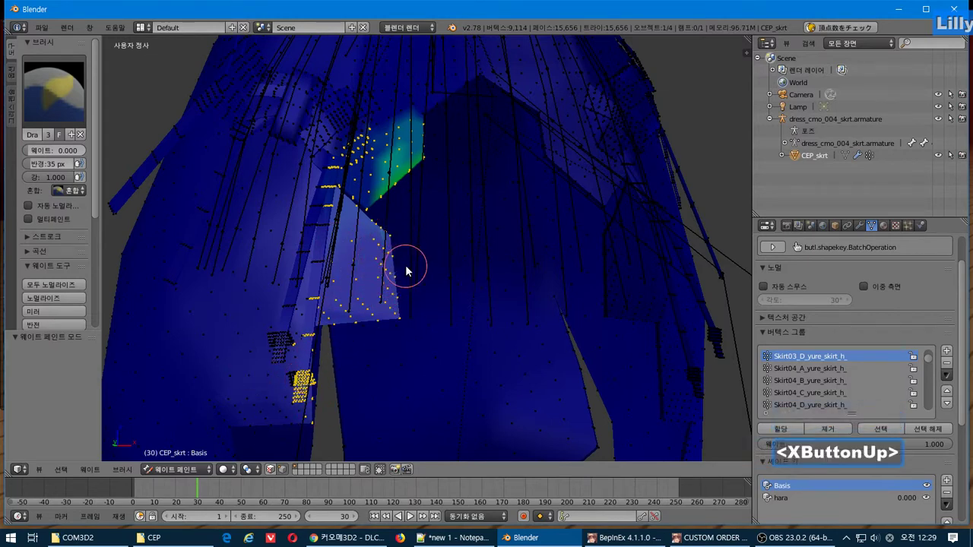
Box-deselect the masked vertices on the upper front panel that still carries Skirt03_D weight
scroll(443, 211, up, 1)
mouse_move(443, 210)
shift+middle_down()
mouse_move(443, 289)
mouse_move(434, 195)
shift+middle_up()
scroll(434, 195, up, 1)
key(b)
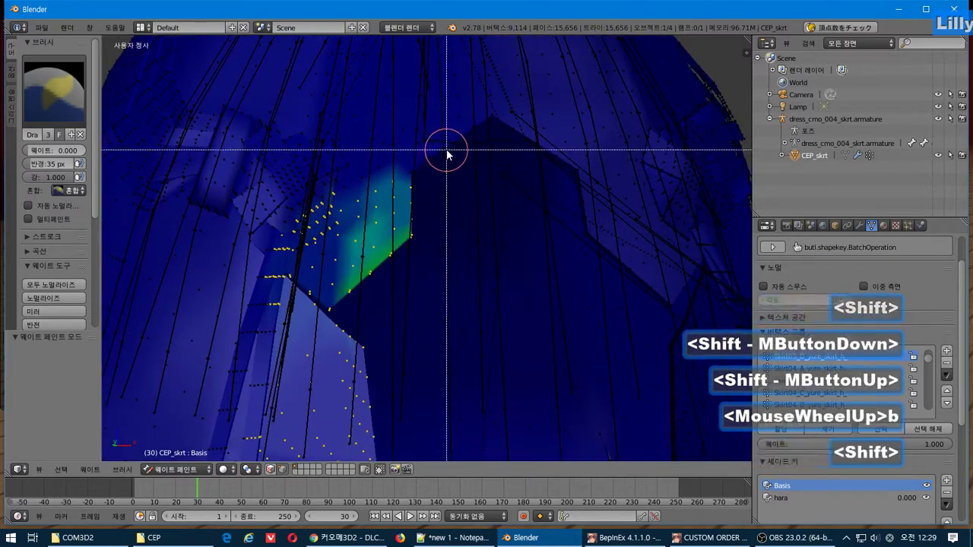
shift+drag(447, 150, 329, 325)
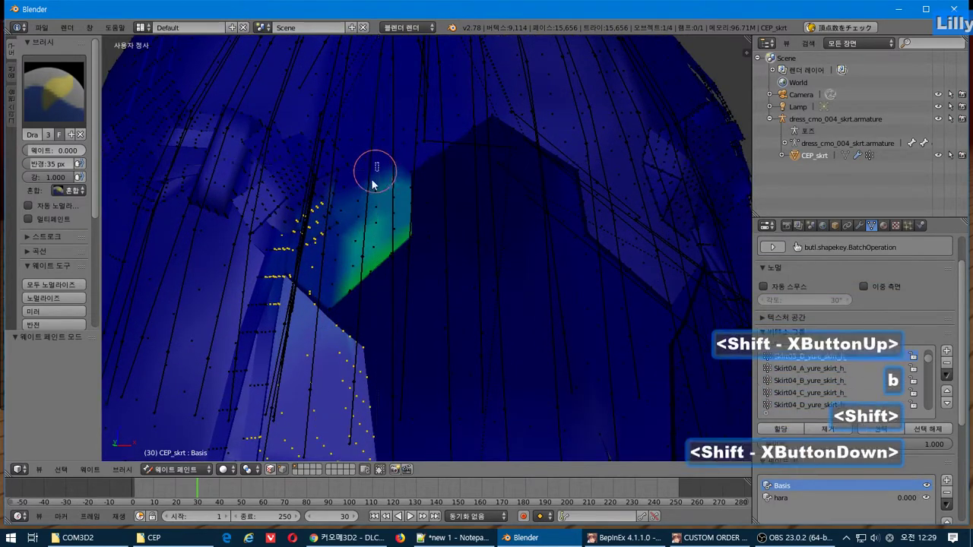
shift+drag(378, 163, 372, 278)
Box-deselect the remaining masked vertices beside the upper panel, down to where it meets the lower panel
middle_drag(373, 278, 446, 281)
scroll(428, 289, up, 1)
scroll(504, 230, up, 3)
key(b)
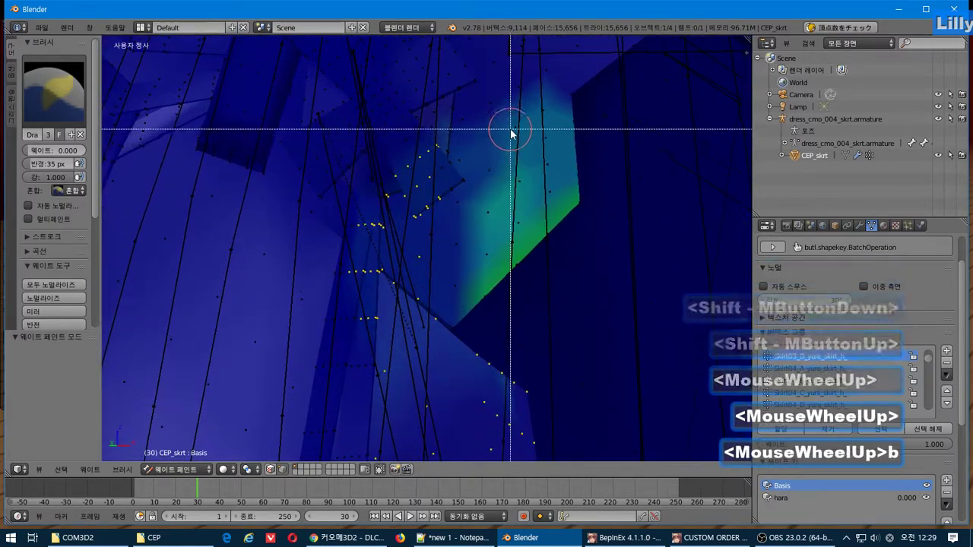
shift+drag(510, 130, 393, 264)
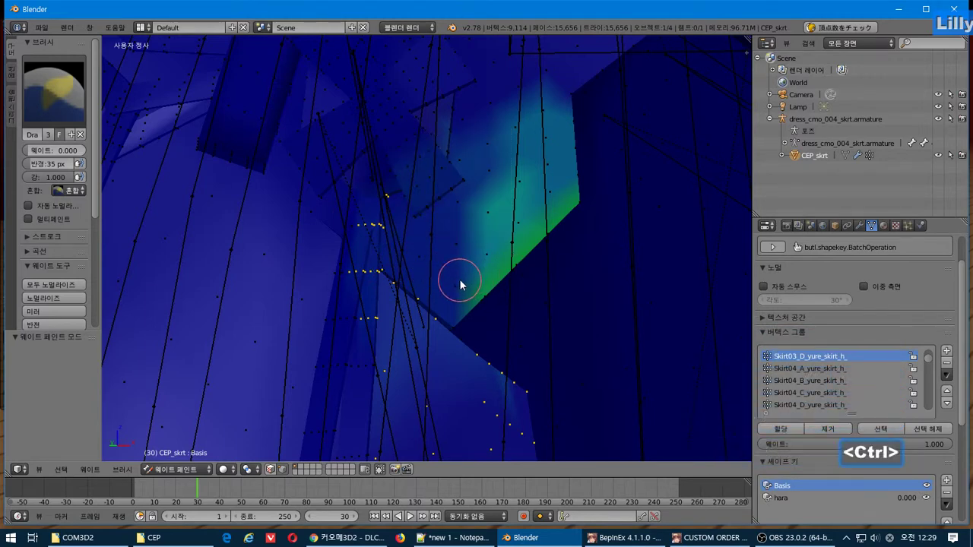
key(b)
shift+drag(450, 260, 407, 304)
middle_drag(407, 304, 438, 298)
scroll(441, 303, down, 2)
Switch to Notepad++ and add the lines "에잉 귀찮아" and "아무튼 이렇게 웨이트 수정" to the notes
key(alt+Tab)
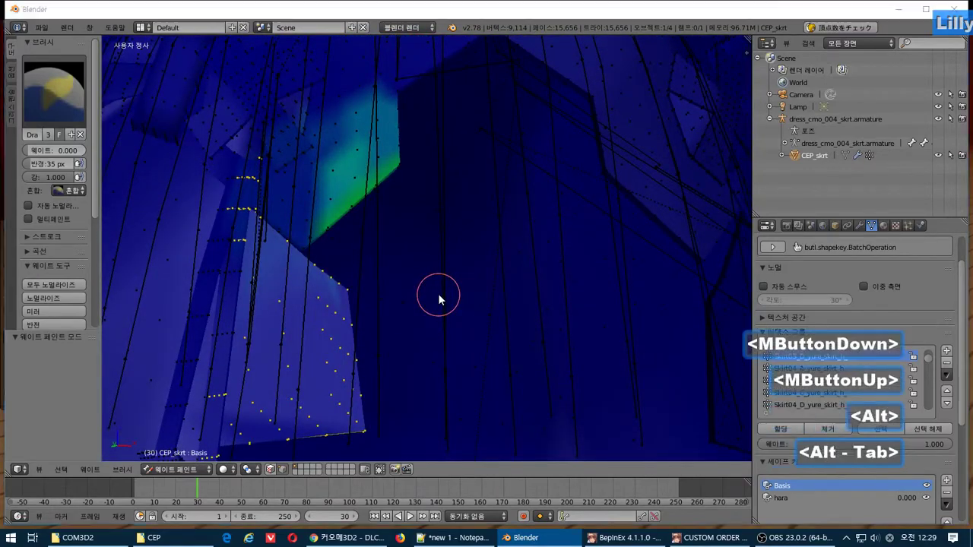
key(alt+Tab)
key(alt+Tab)
key(alt+Tab)
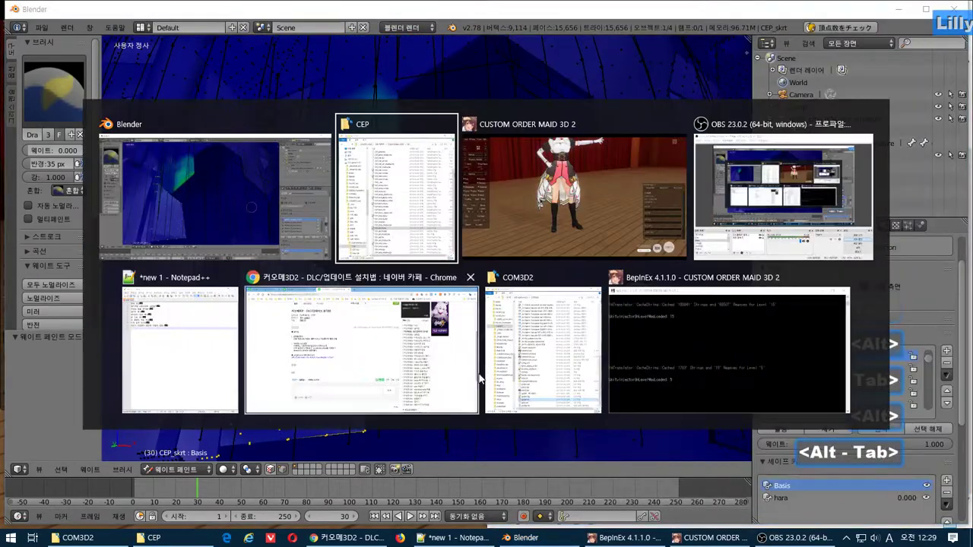
alt+click(236, 355)
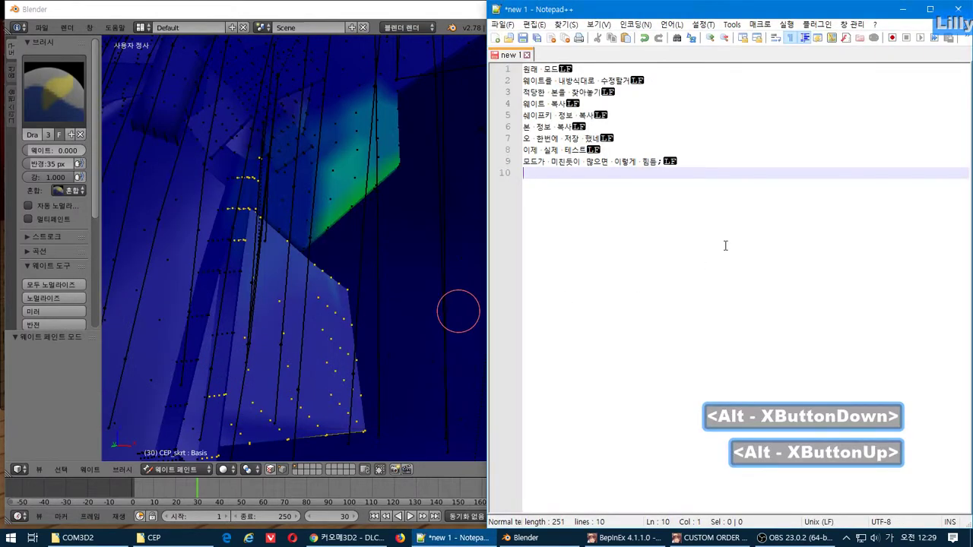
text(에)
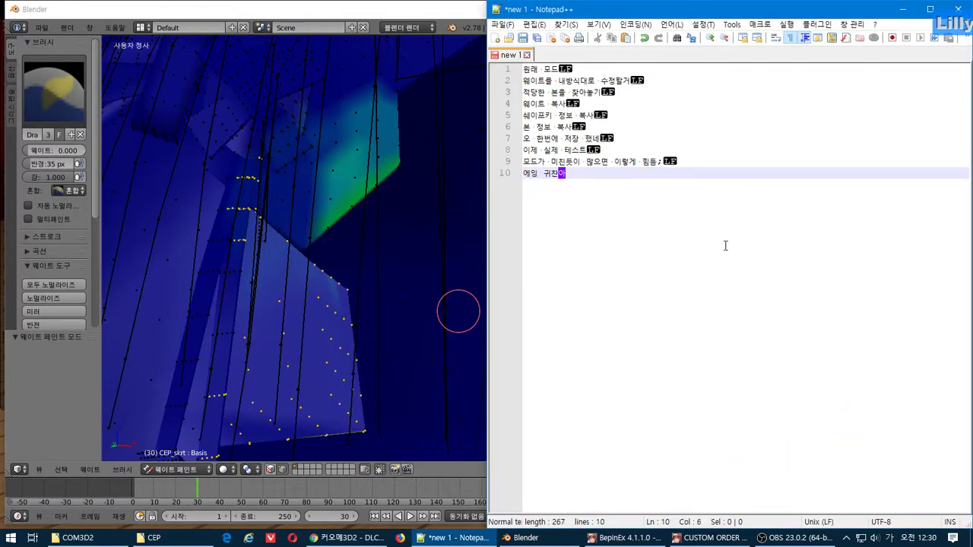
text(잉 귀찮아)
key(Return)
text(아무튼 일)
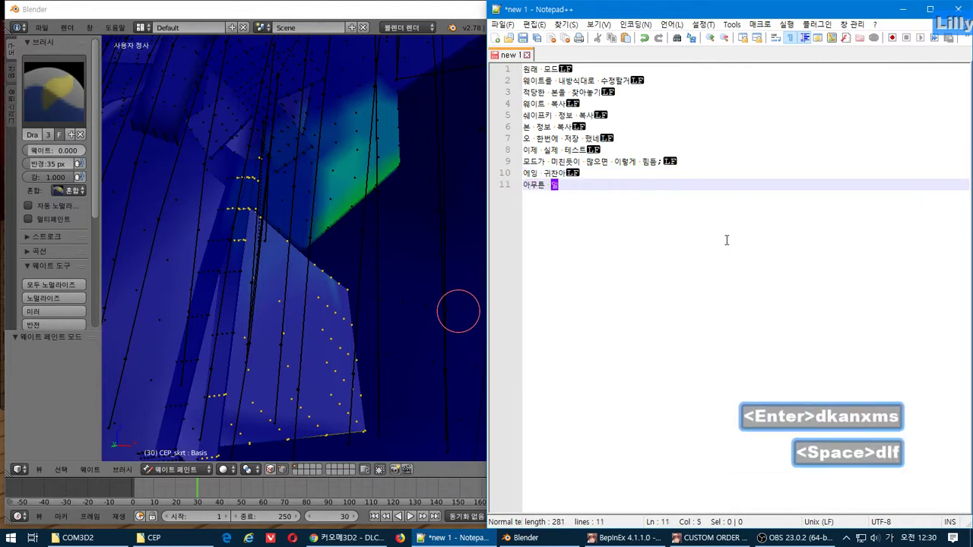
text(렇게 웨이트 수정)
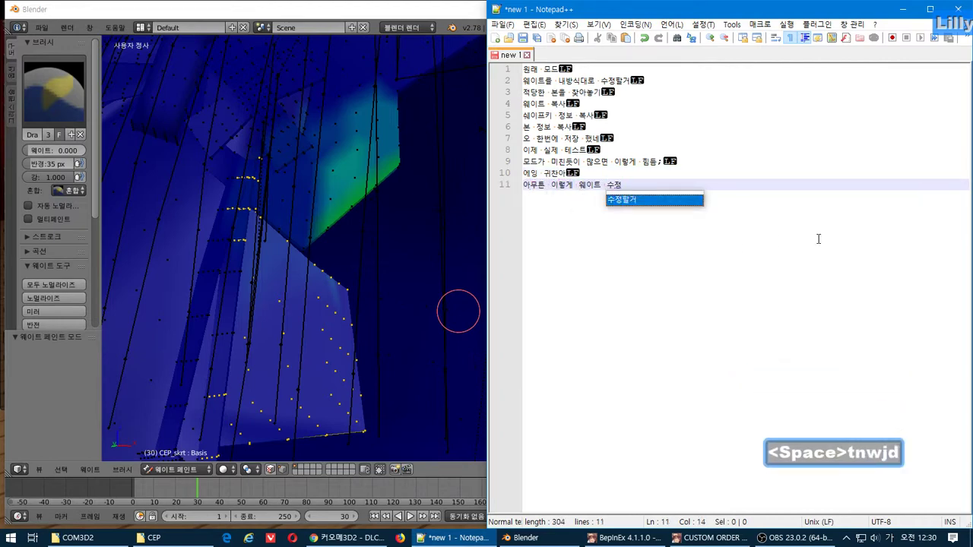
click(672, 327)
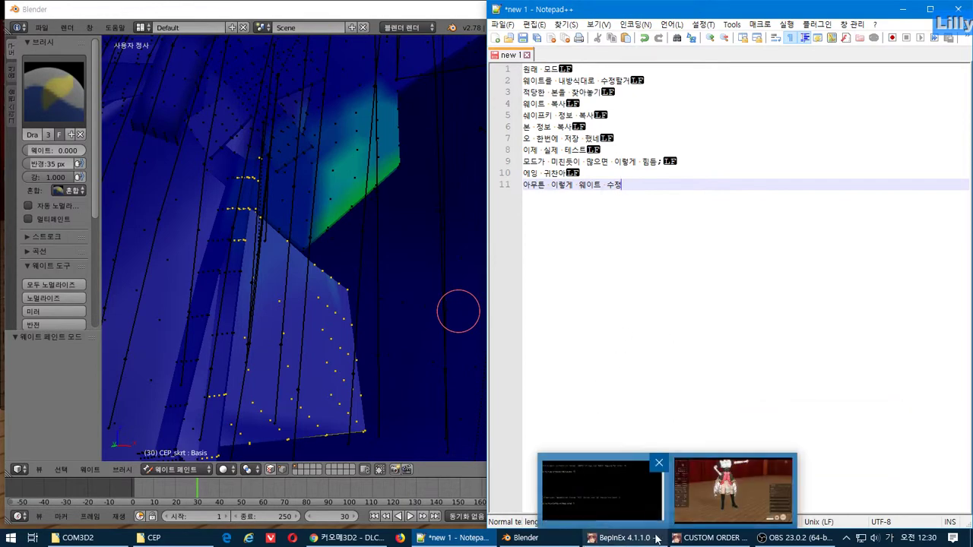
mouse_move(686, 540)
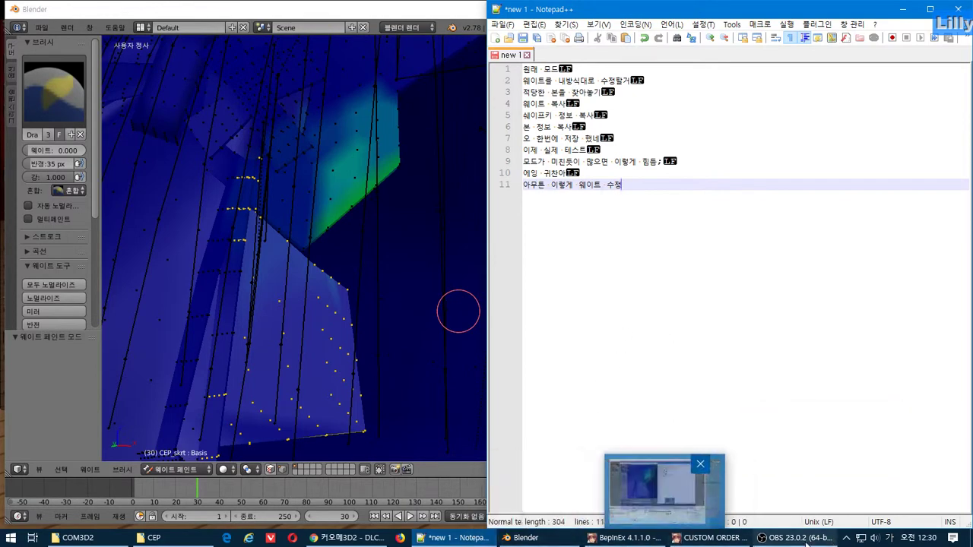